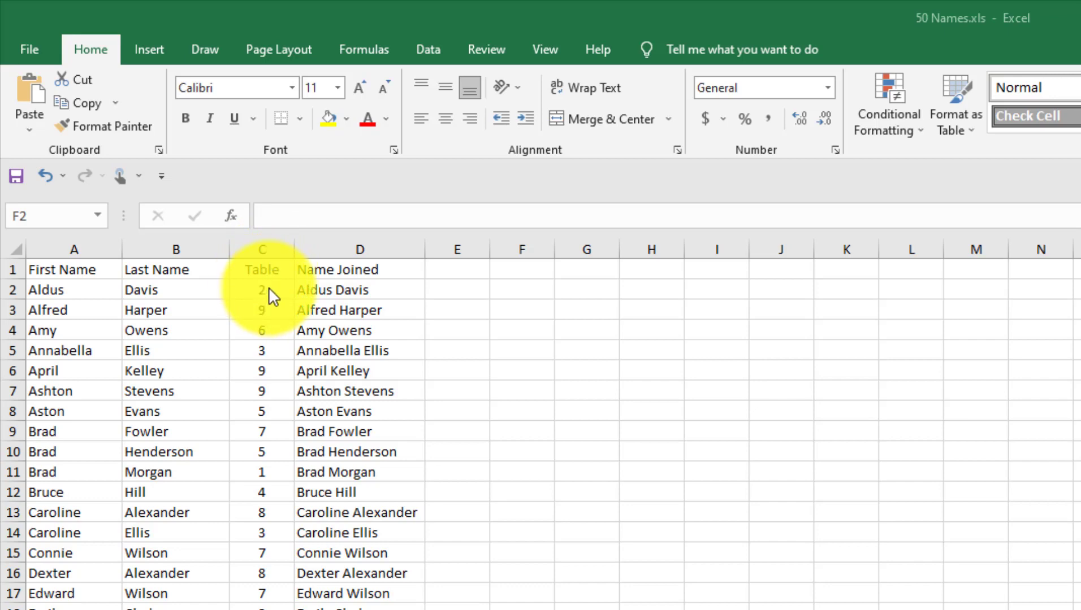
Examine the formula in cell D2 that joins the first and last names.
{"action": "left_click", "coordinate": [338, 290]}
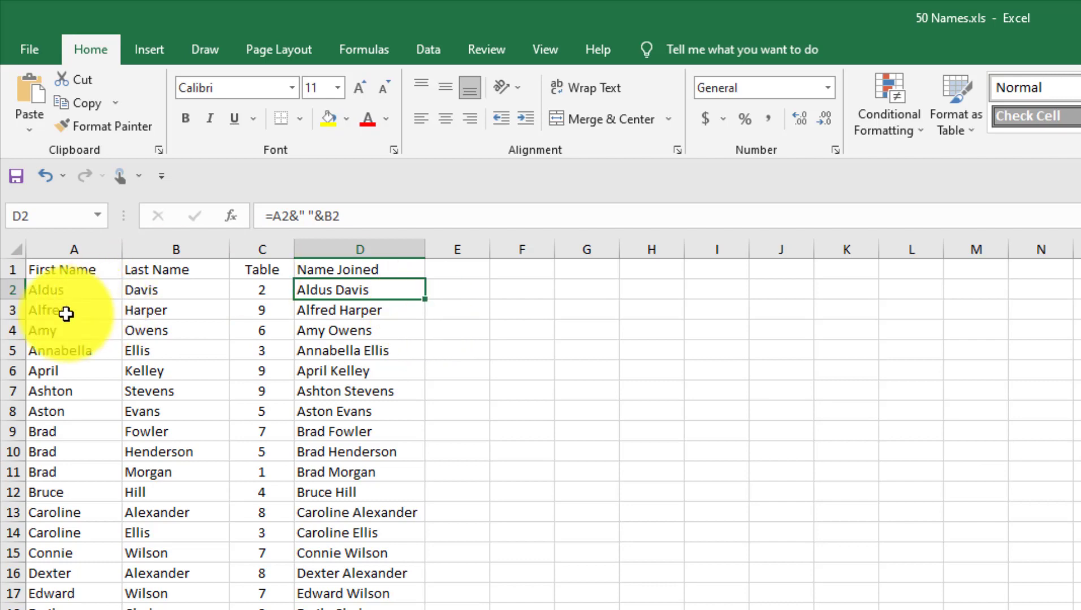
{"action": "left_click", "coordinate": [496, 349]}
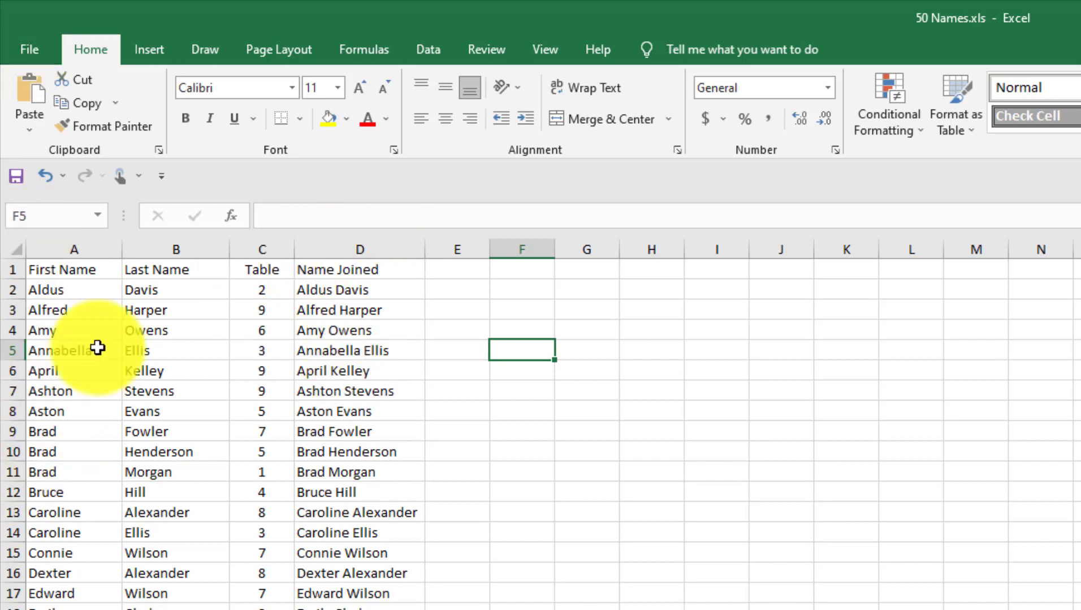
Export the sheet as a CSV (Comma delimited) file named 50 Names.csv on the Desktop.
{"action": "left_click", "coordinate": [27, 49]}
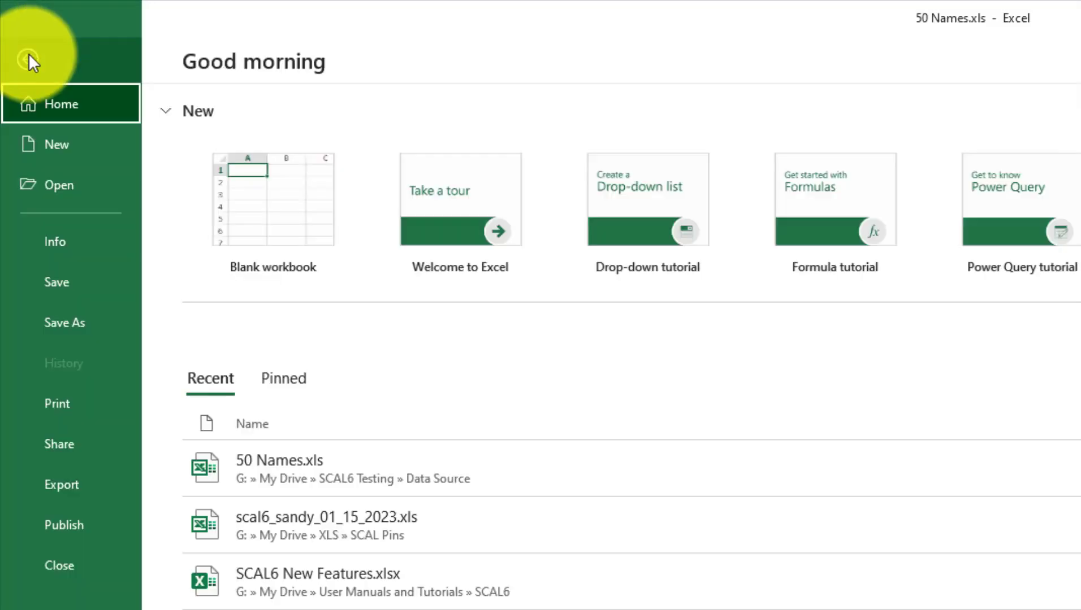
{"action": "left_click", "coordinate": [70, 486]}
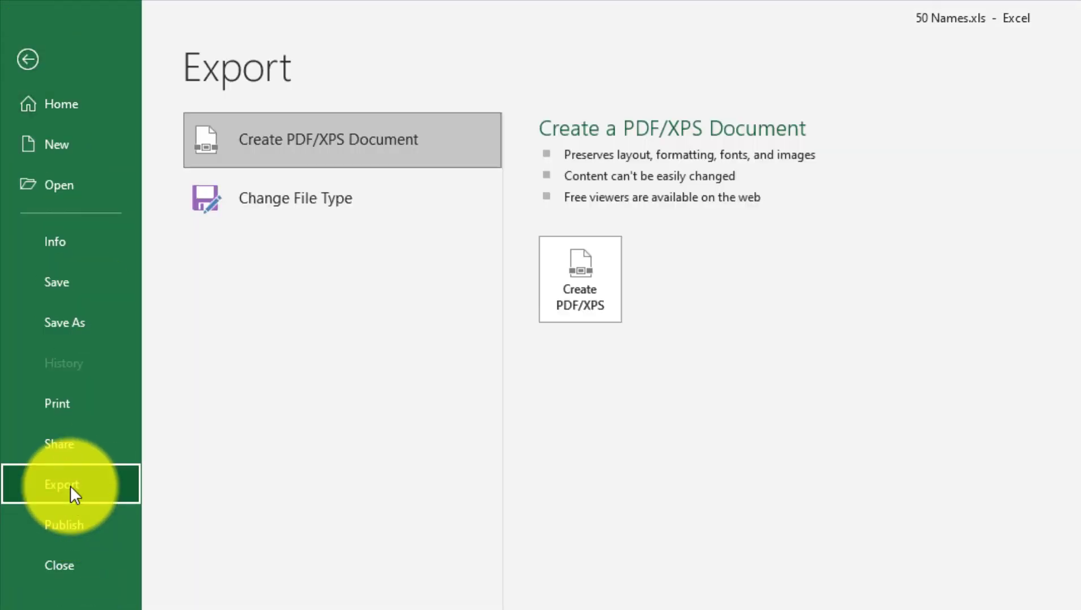
{"action": "left_click", "coordinate": [298, 204]}
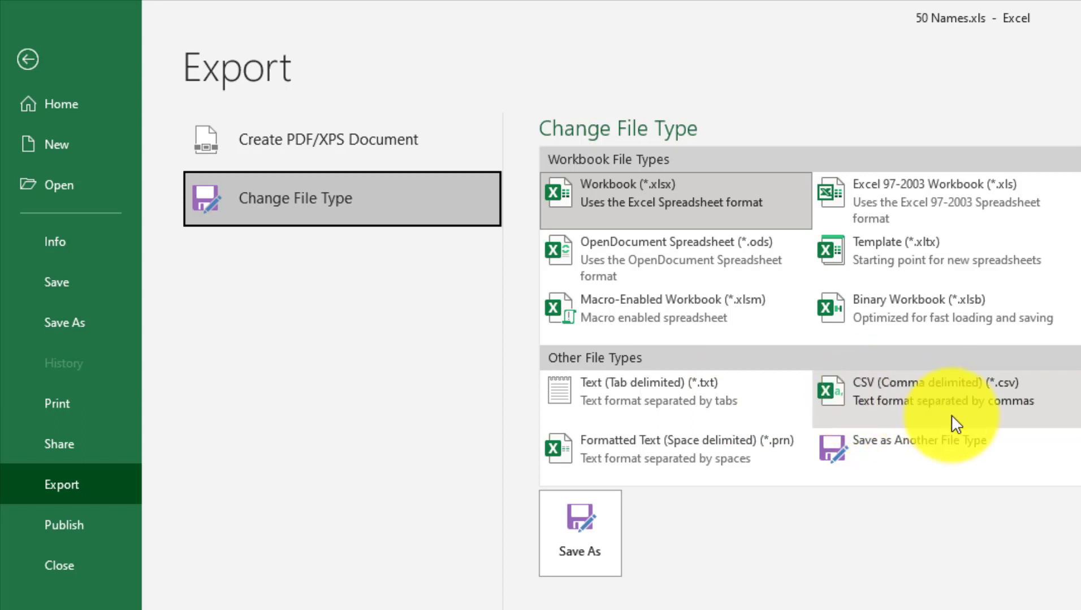
{"action": "left_click", "coordinate": [933, 391]}
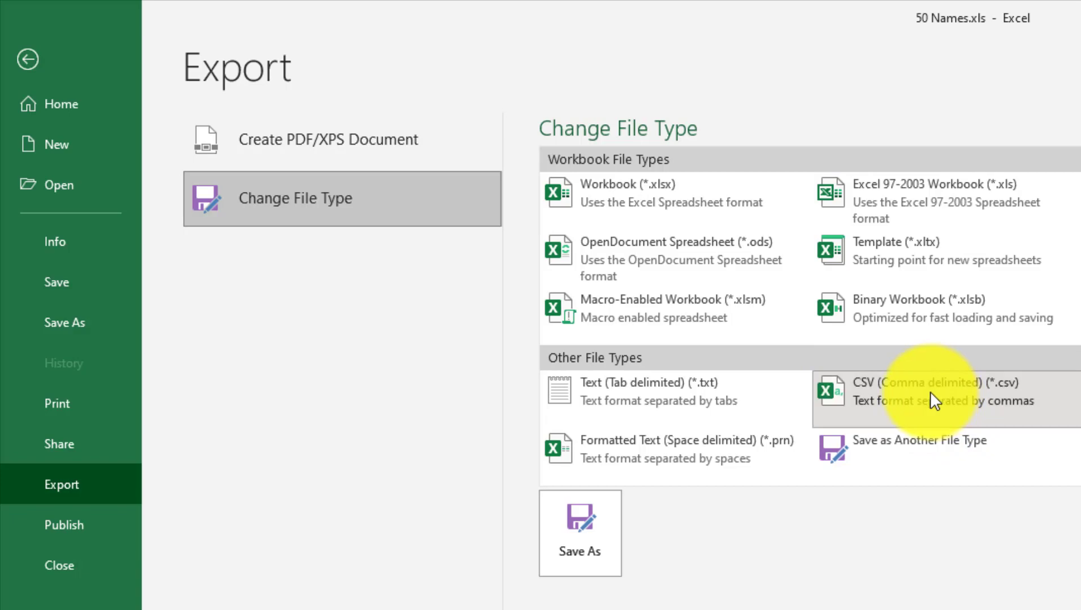
{"action": "left_click", "coordinate": [599, 528]}
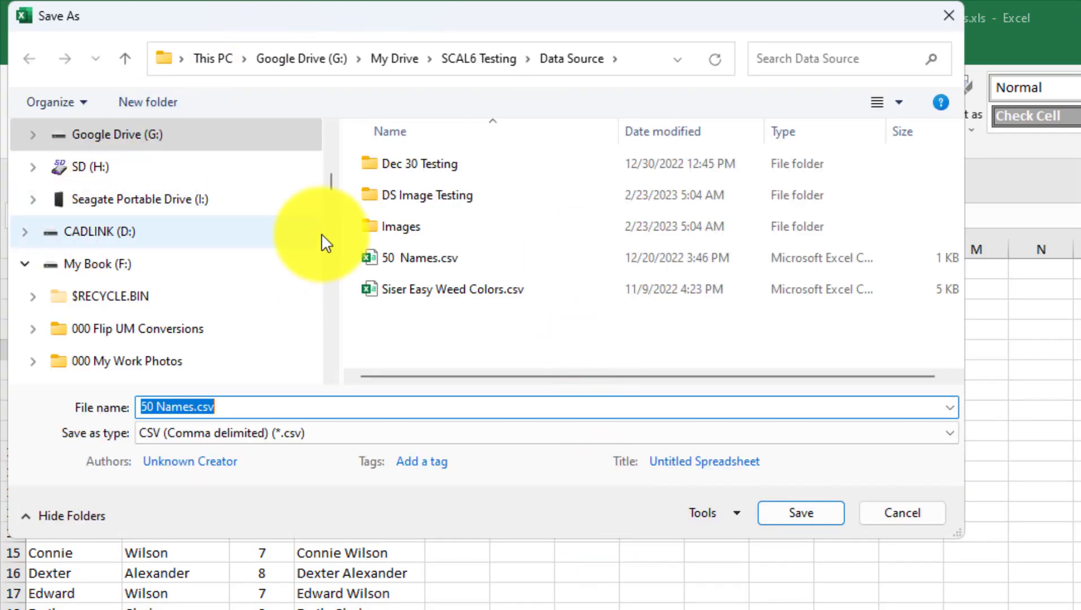
{"action": "left_click_drag", "start_coordinate": [327, 184], "coordinate": [329, 128]}
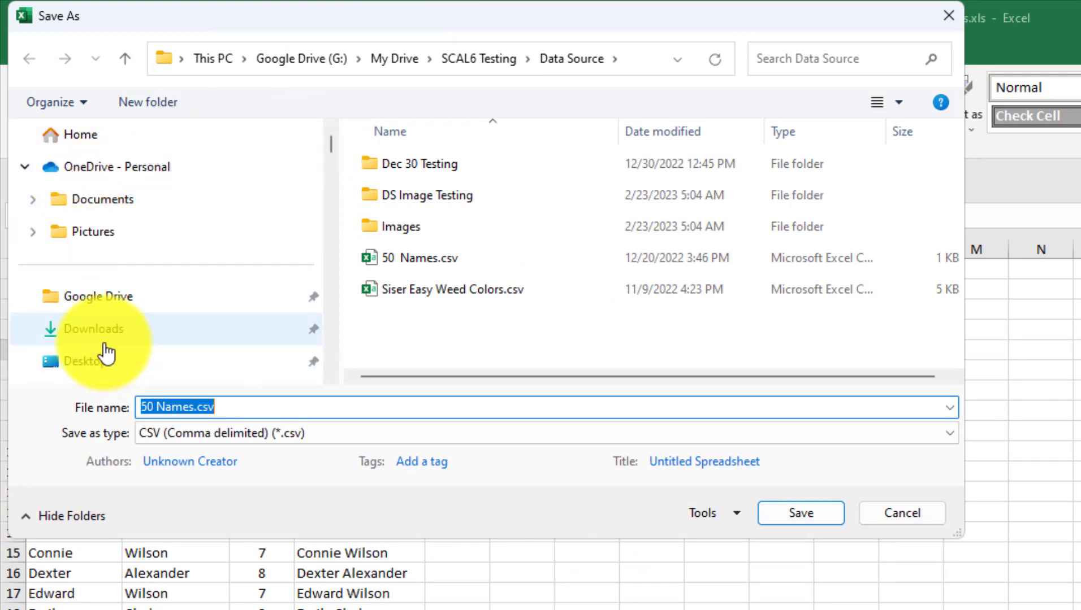
{"action": "left_click", "coordinate": [89, 364]}
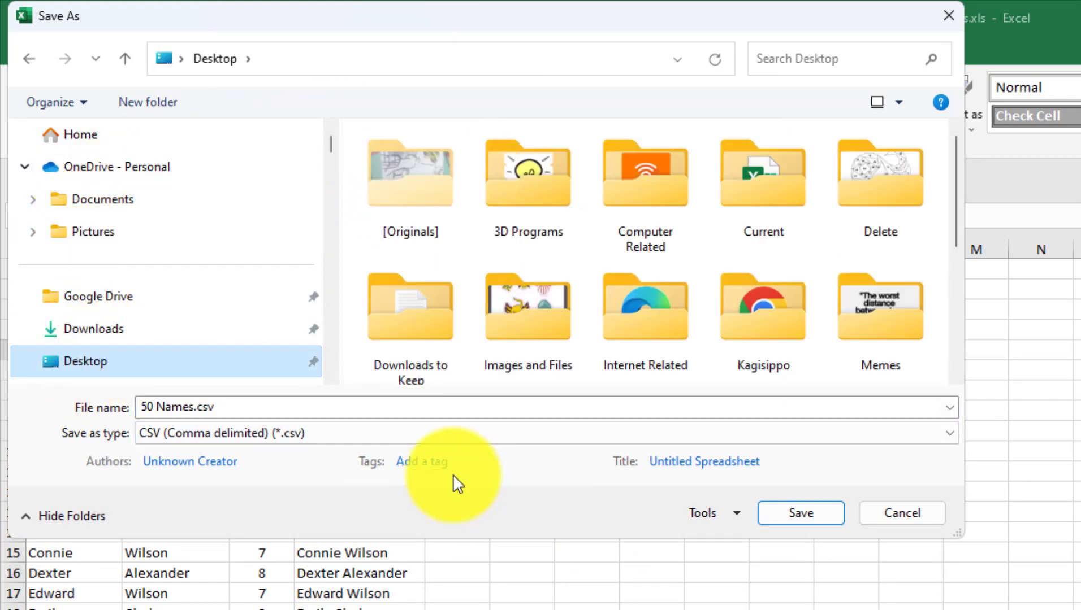
{"action": "left_click", "coordinate": [148, 406]}
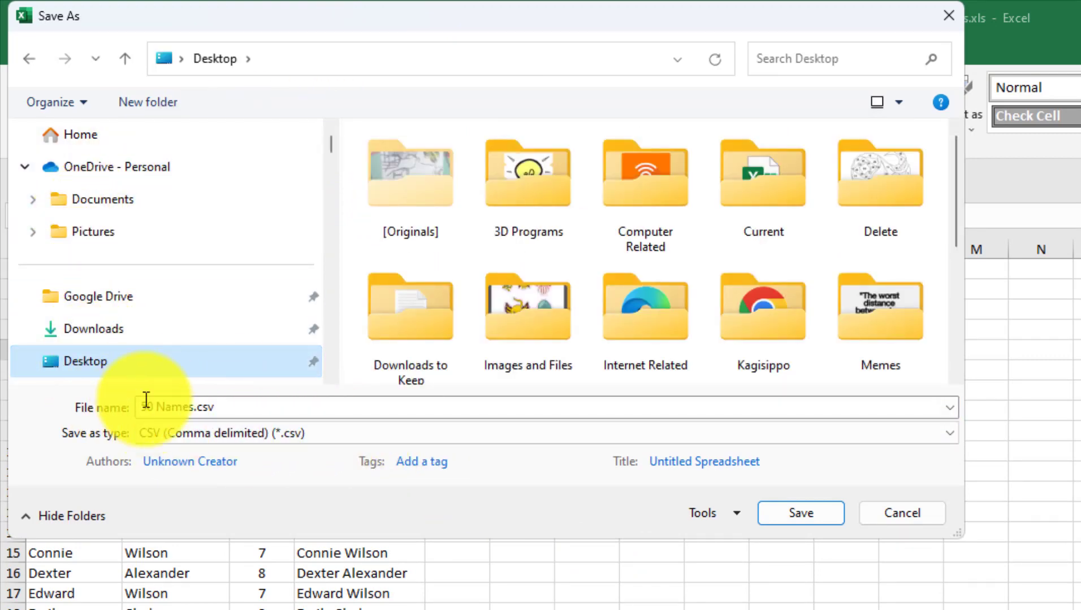
{"action": "left_click", "coordinate": [809, 516]}
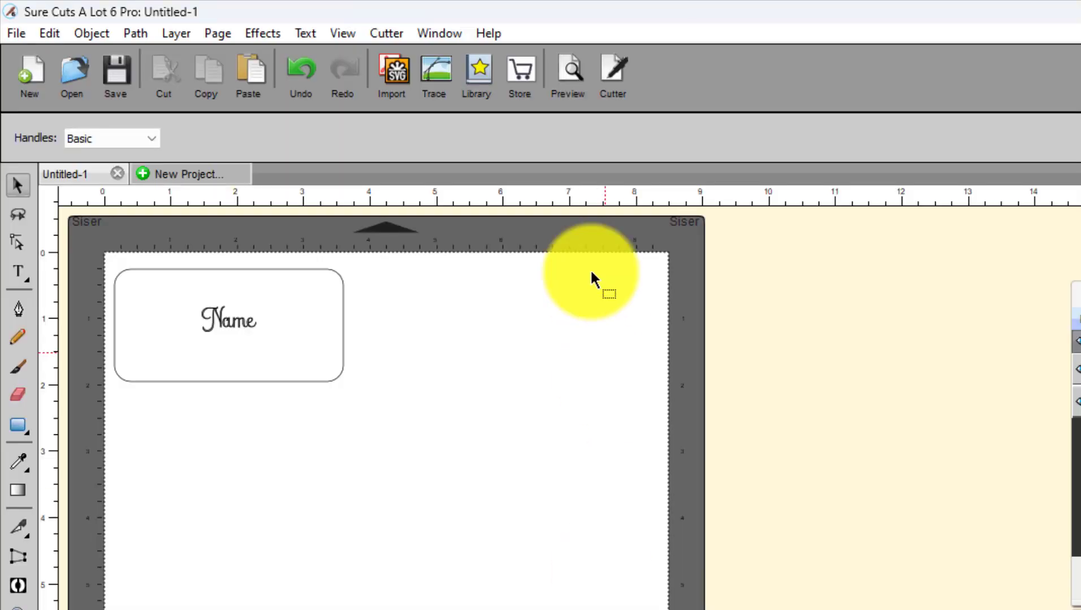
Switch to Sure Cuts A Lot and inspect the rounded rectangle label and its Name text object.
{"action": "left_click", "coordinate": [343, 335]}
{"action": "left_click", "coordinate": [343, 334]}
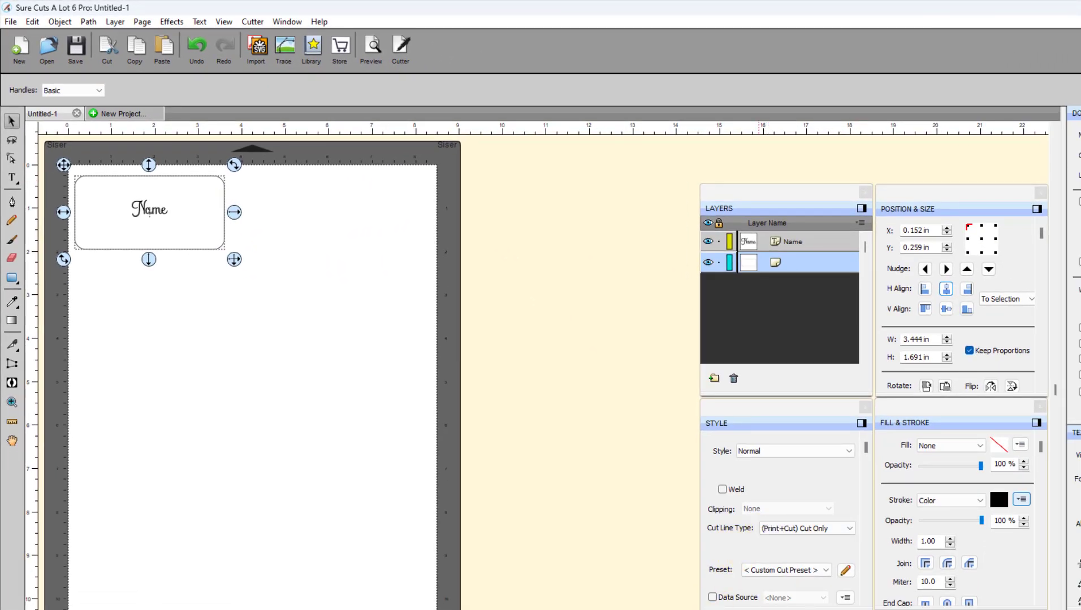
{"action": "left_click_drag", "start_coordinate": [667, 609], "coordinate": [574, 609]}
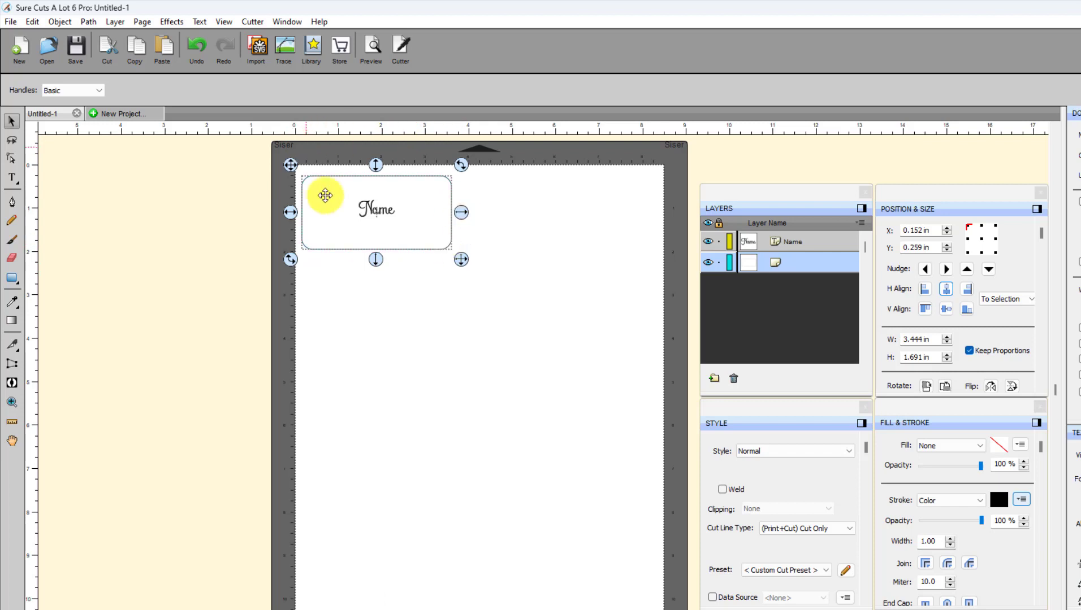
{"action": "left_click", "coordinate": [510, 248]}
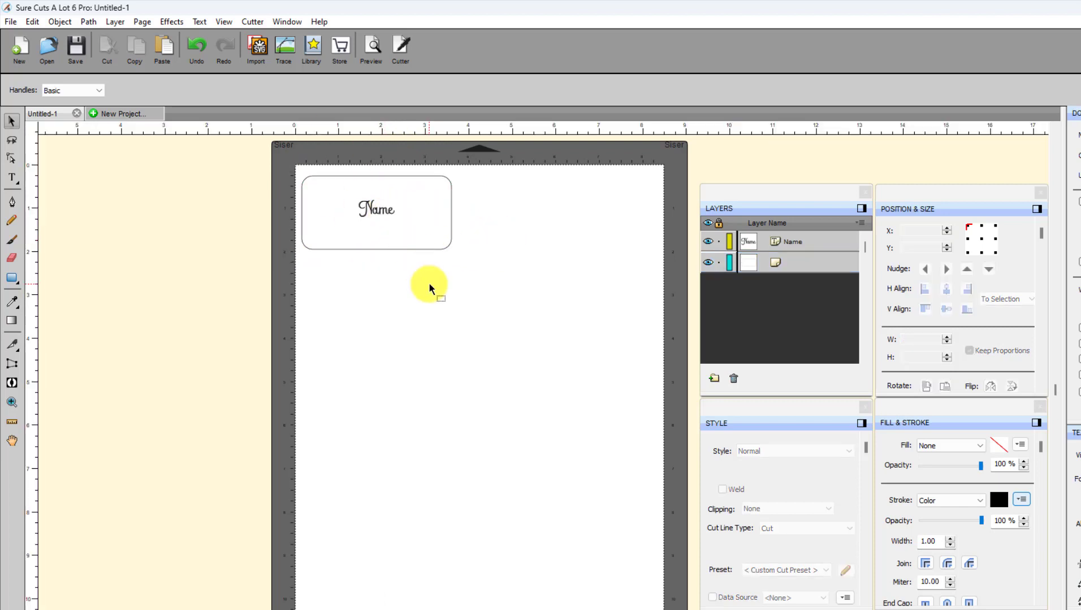
{"action": "left_click_drag", "start_coordinate": [430, 288], "coordinate": [344, 196]}
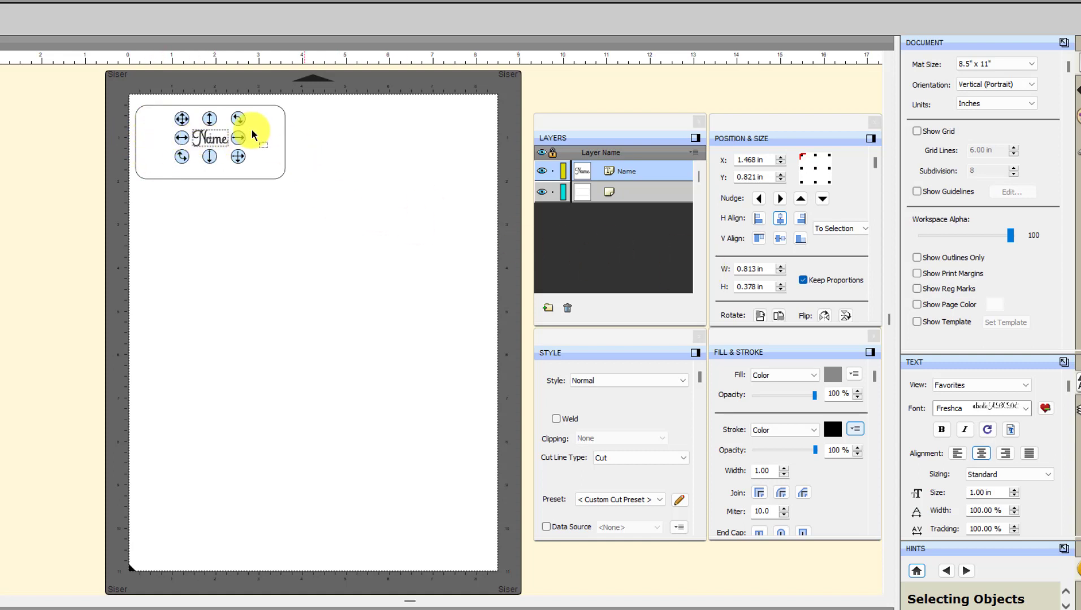
{"action": "left_click", "coordinate": [246, 211]}
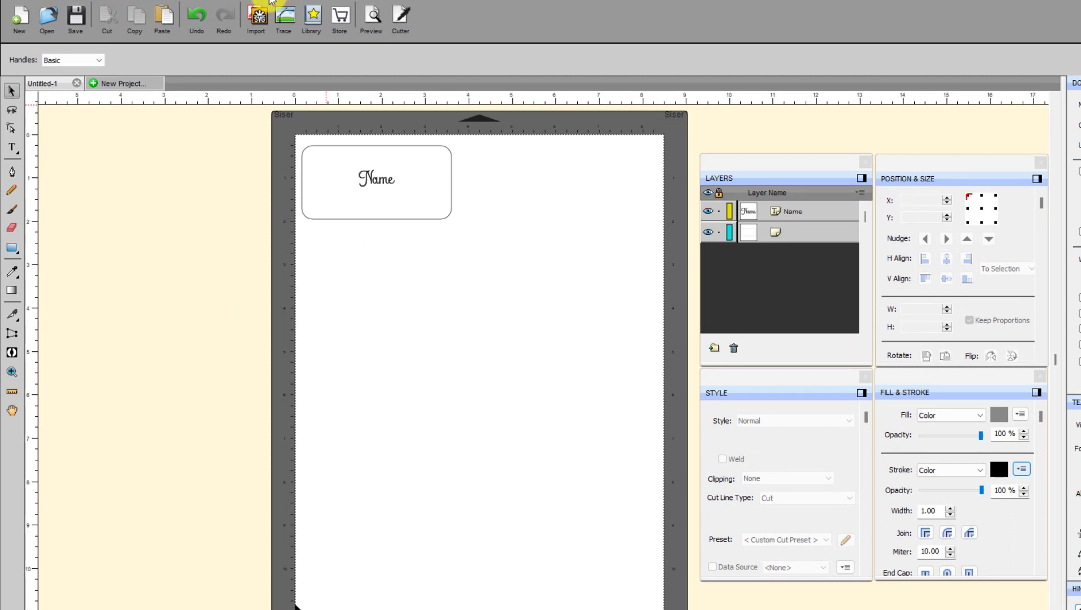
Open the data source editor and enter Name as the new data source's name.
{"action": "left_click", "coordinate": [142, 1]}
{"action": "mouse_move", "coordinate": [173, 62]}
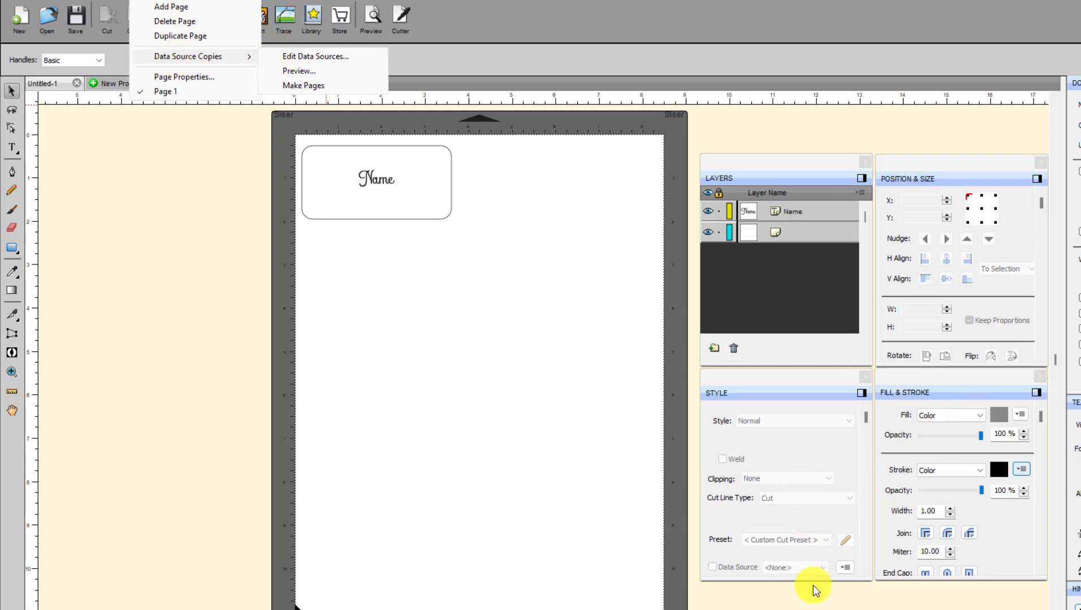
{"action": "left_click", "coordinate": [713, 567]}
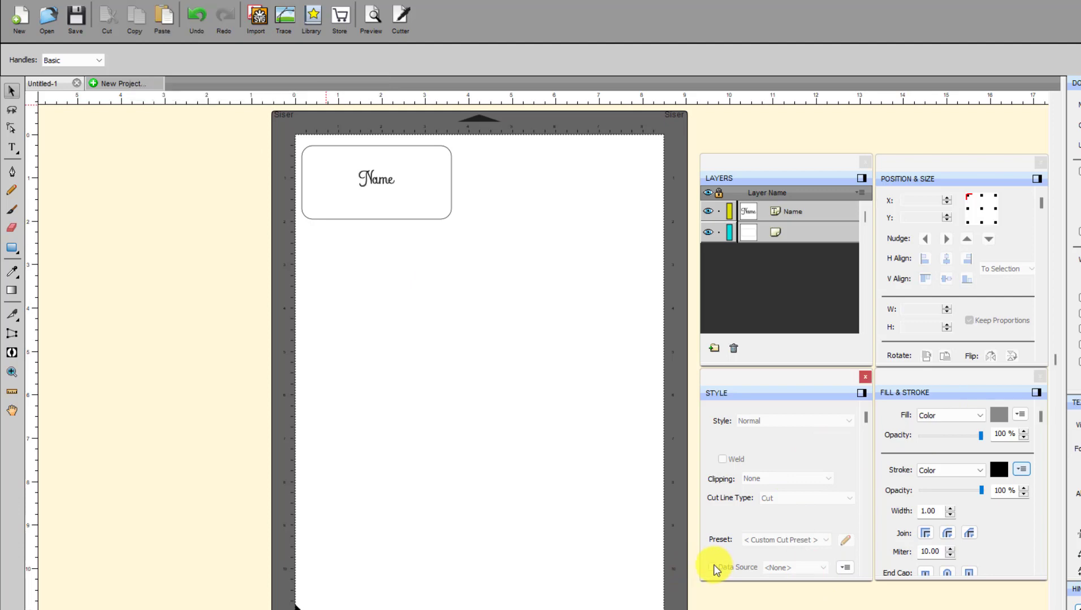
{"action": "left_click", "coordinate": [845, 567]}
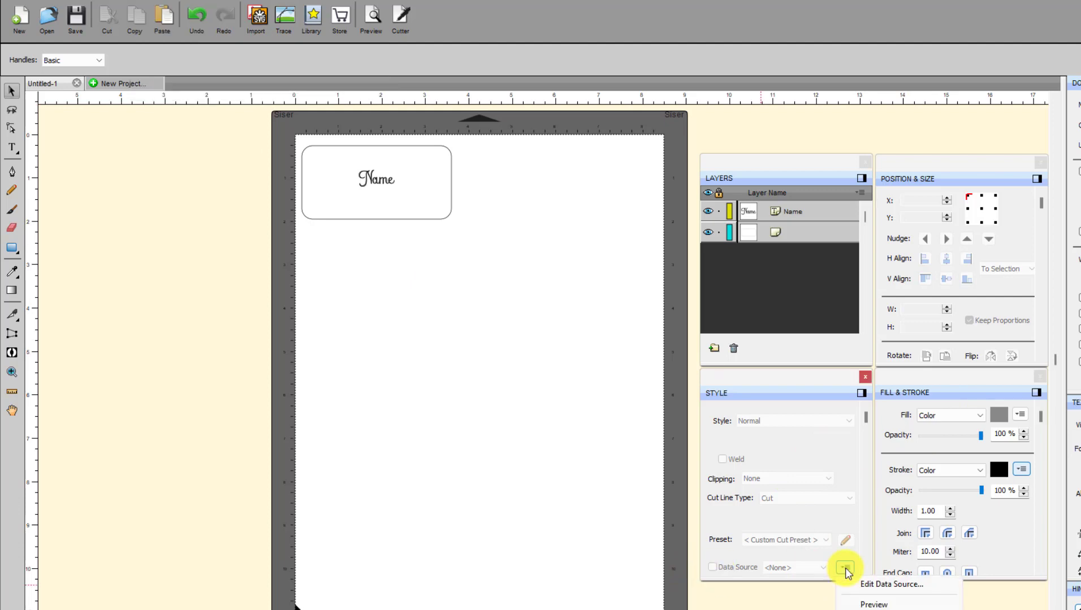
{"action": "left_click", "coordinate": [885, 585]}
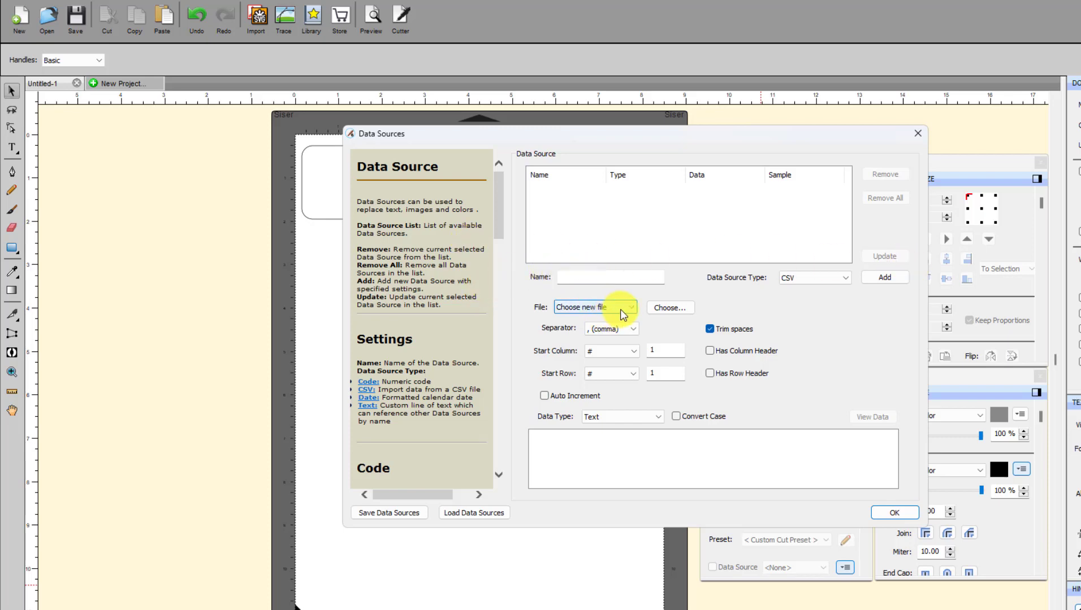
{"action": "left_click", "coordinate": [602, 280]}
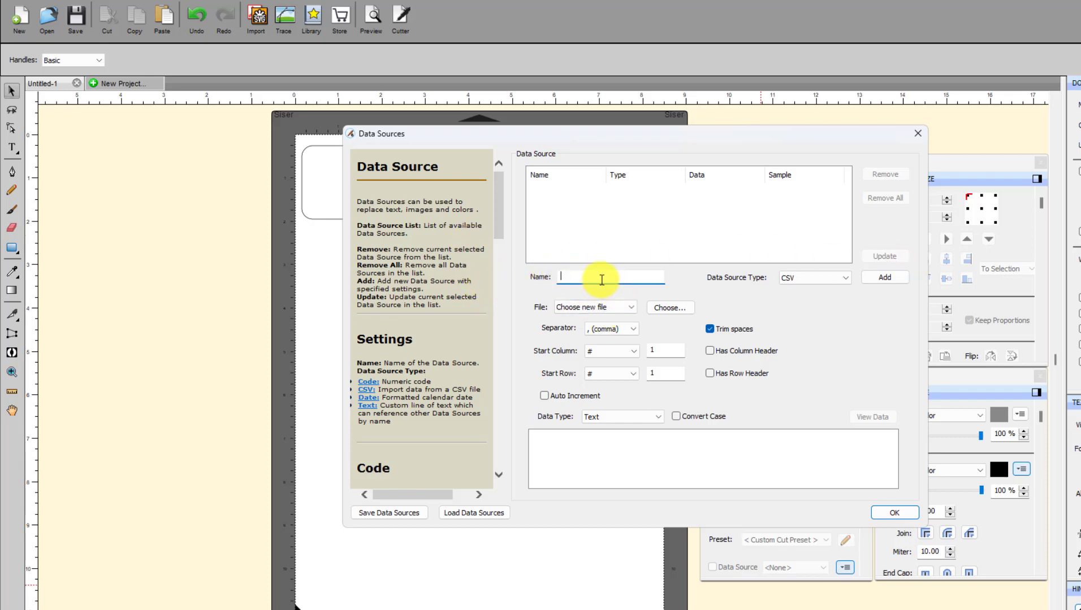
Choose 50 Names.csv from the Desktop as the data source's file.
{"action": "left_click", "coordinate": [633, 308]}
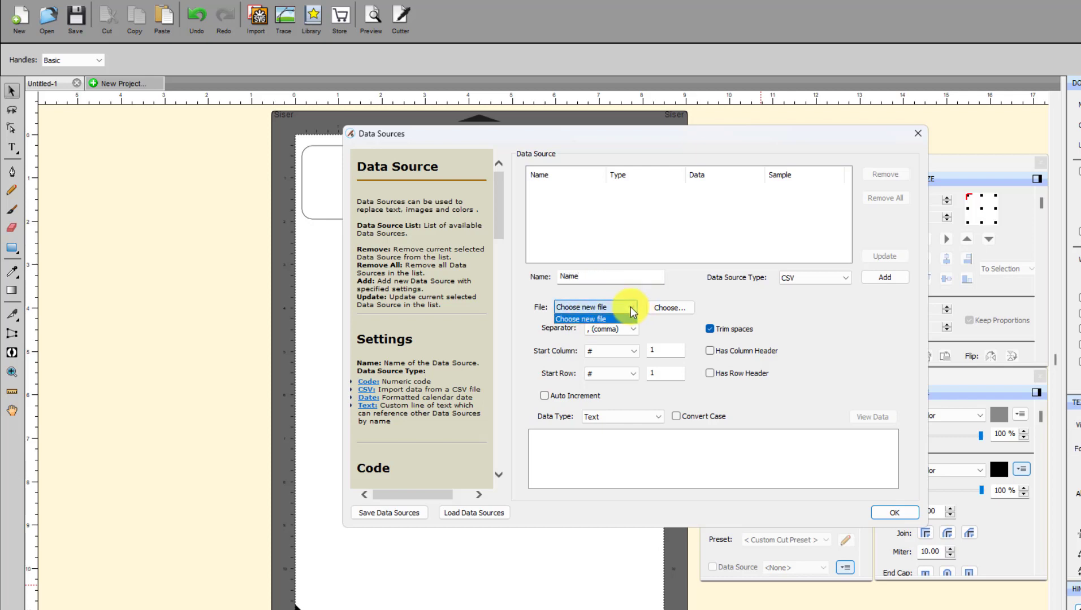
{"action": "left_click", "coordinate": [670, 307]}
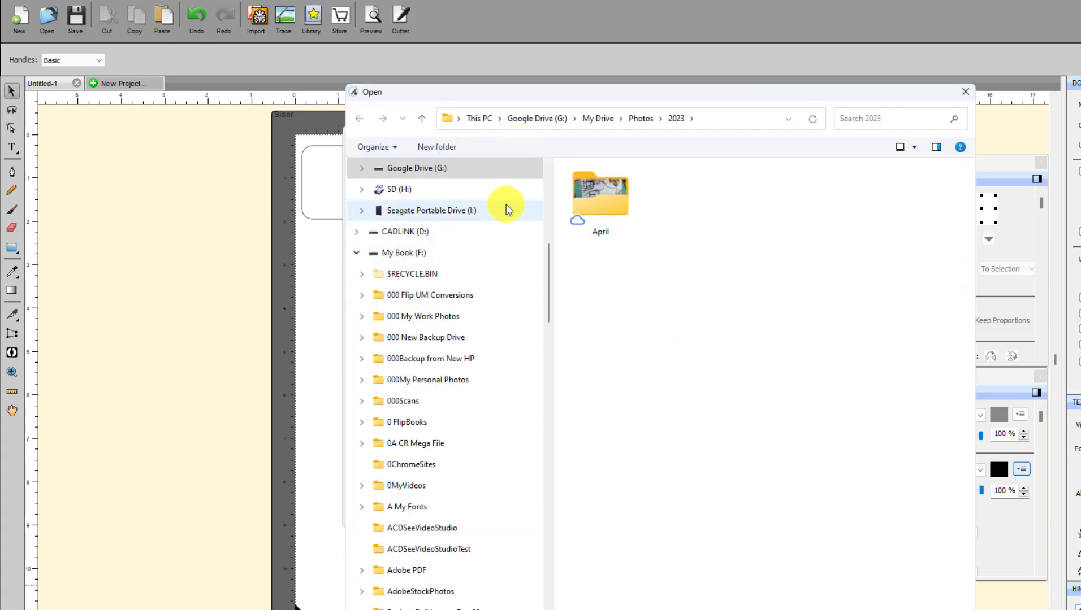
{"action": "left_click_drag", "start_coordinate": [550, 263], "coordinate": [547, 172]}
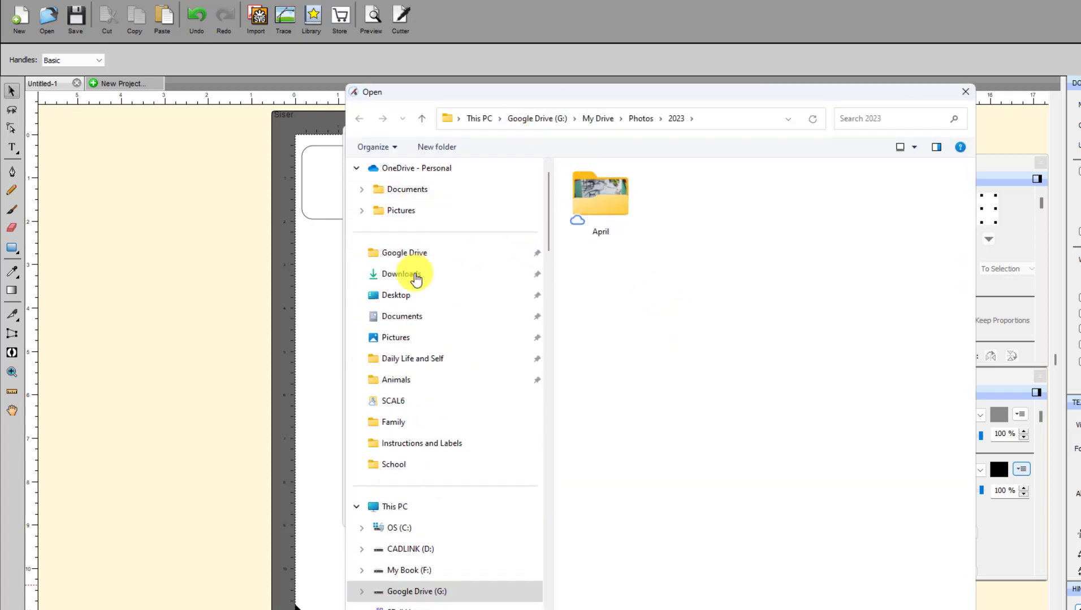
{"action": "left_click", "coordinate": [394, 298]}
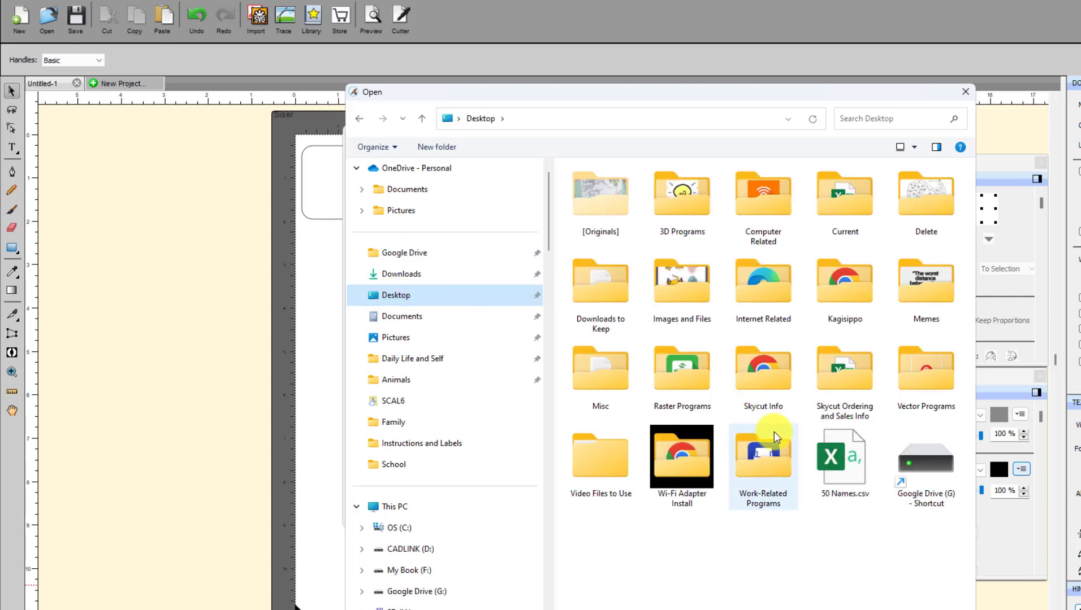
{"action": "left_click", "coordinate": [841, 456]}
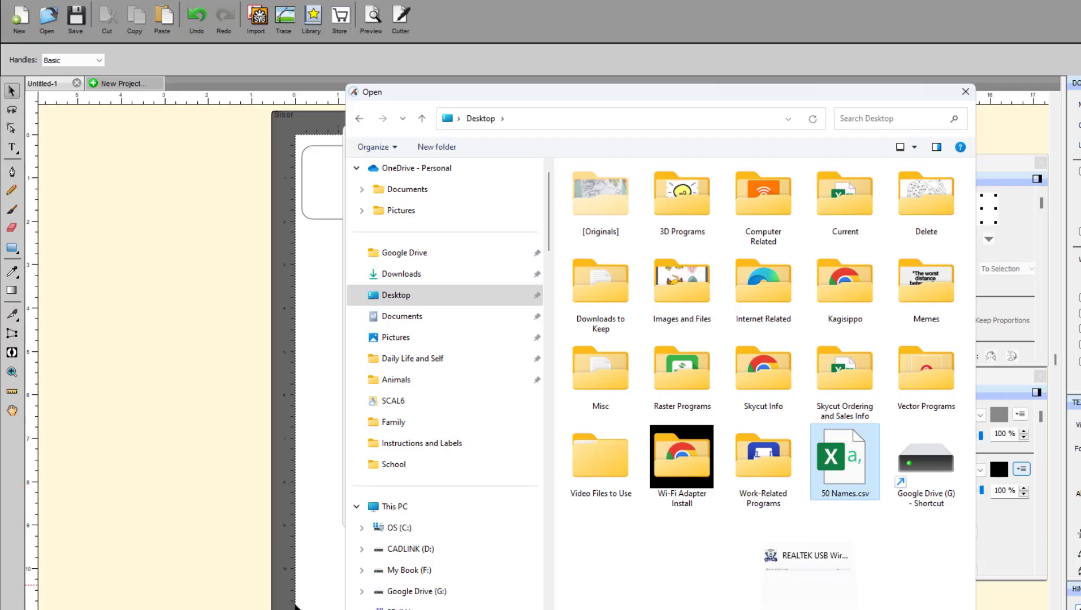
{"action": "key", "text": "Return"}
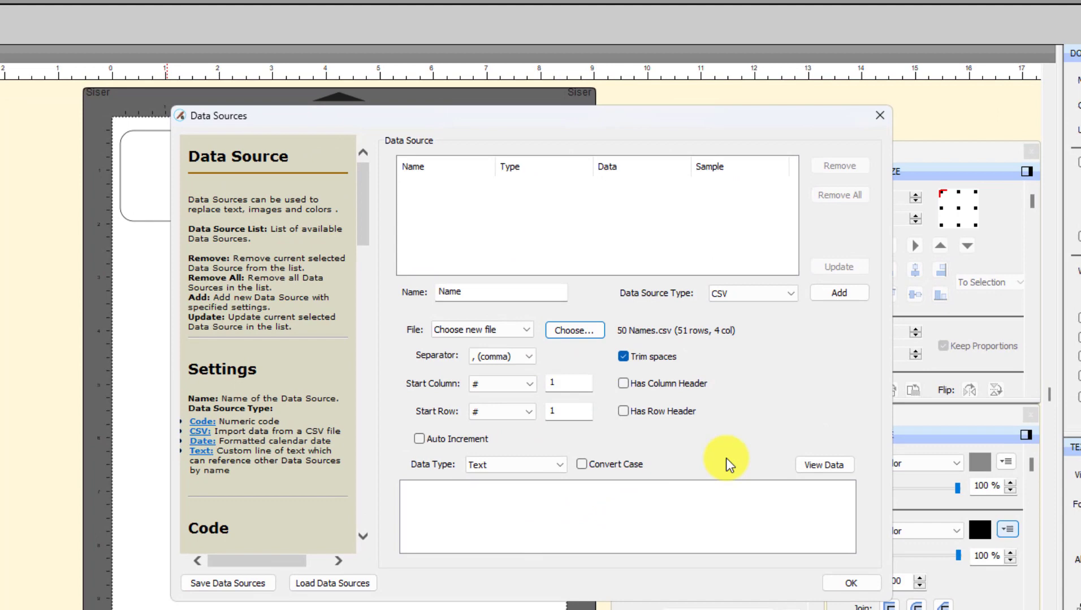
Display the CSV data, mark it as having a column header and set the start column to 4.
{"action": "left_click", "coordinate": [836, 464]}
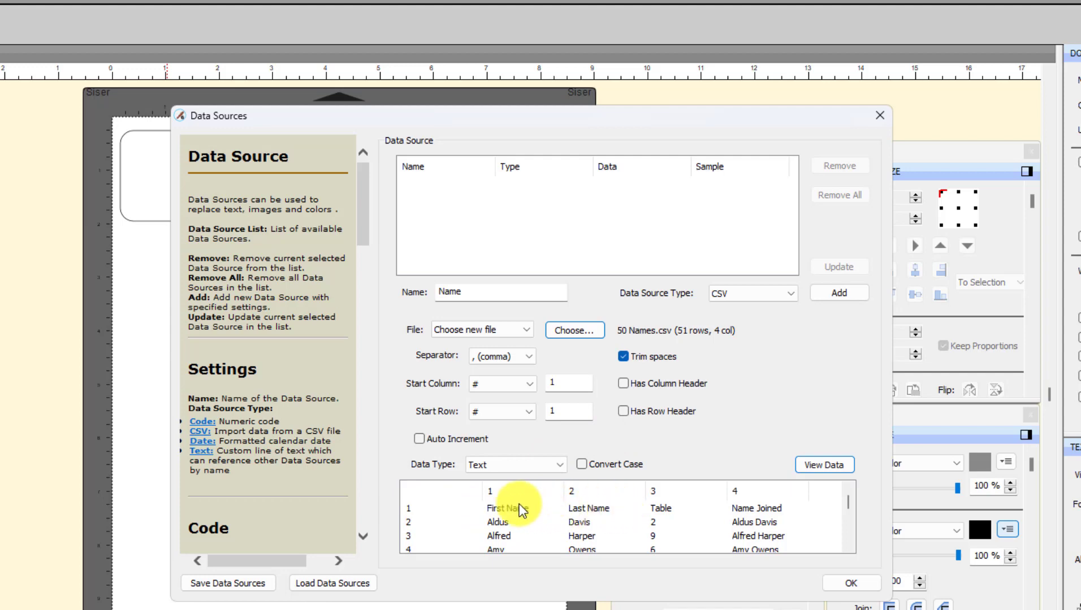
{"action": "left_click", "coordinate": [623, 384]}
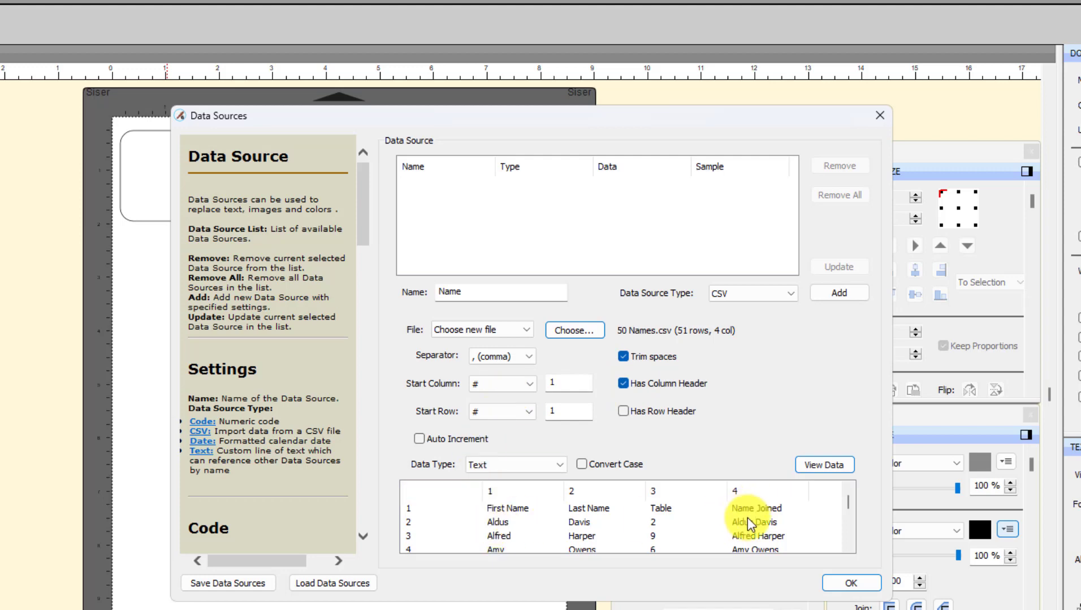
{"action": "double_click", "coordinate": [548, 382]}
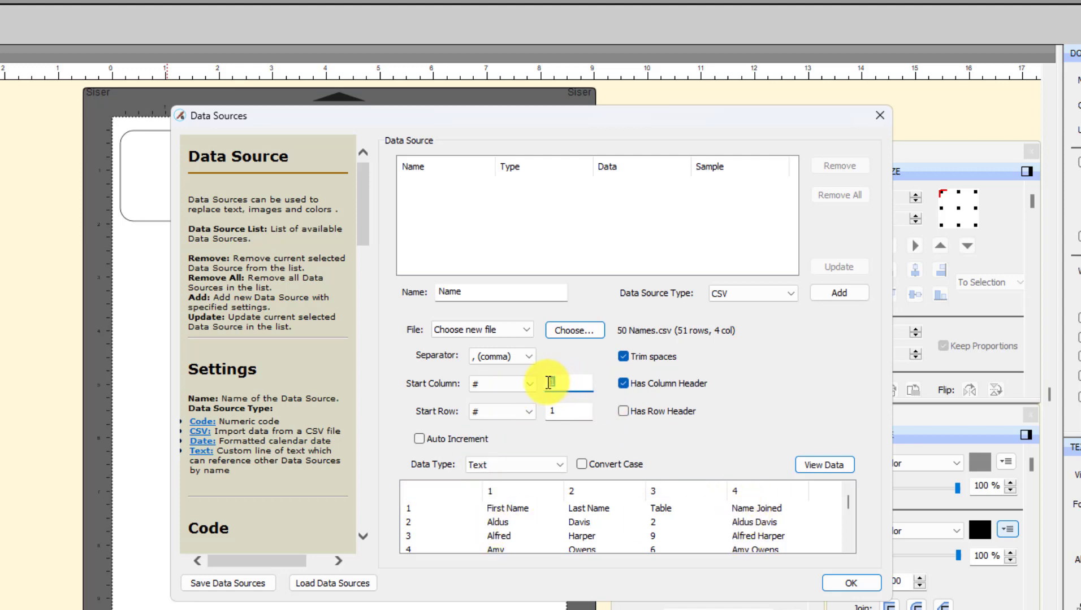
{"action": "type", "text": "4"}
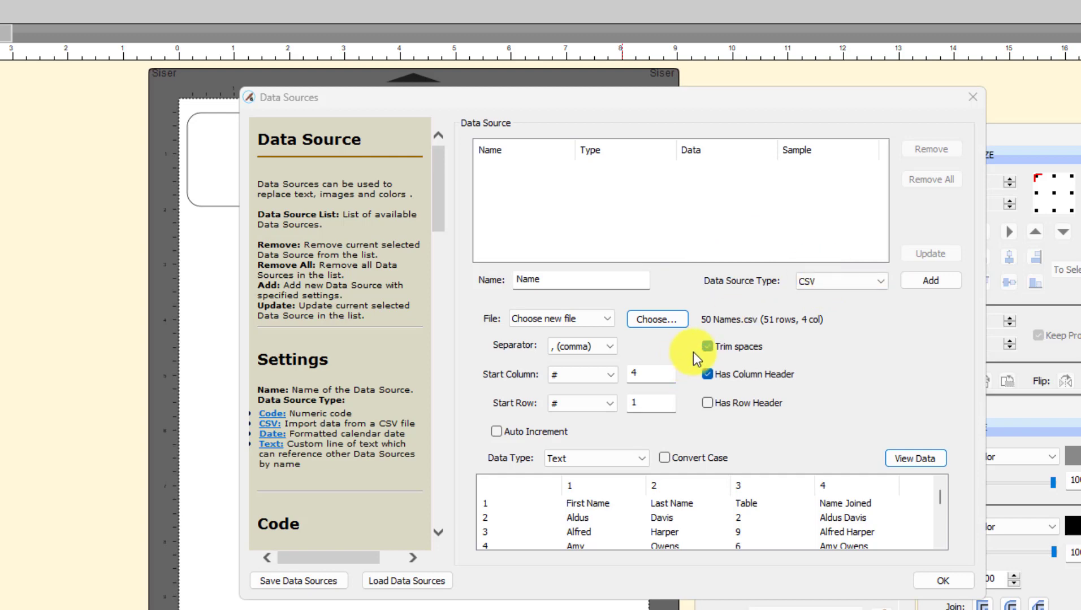
Keep CSV as the data source type, then add the Name source to the list and accept the data sources.
{"action": "left_click", "coordinate": [870, 281]}
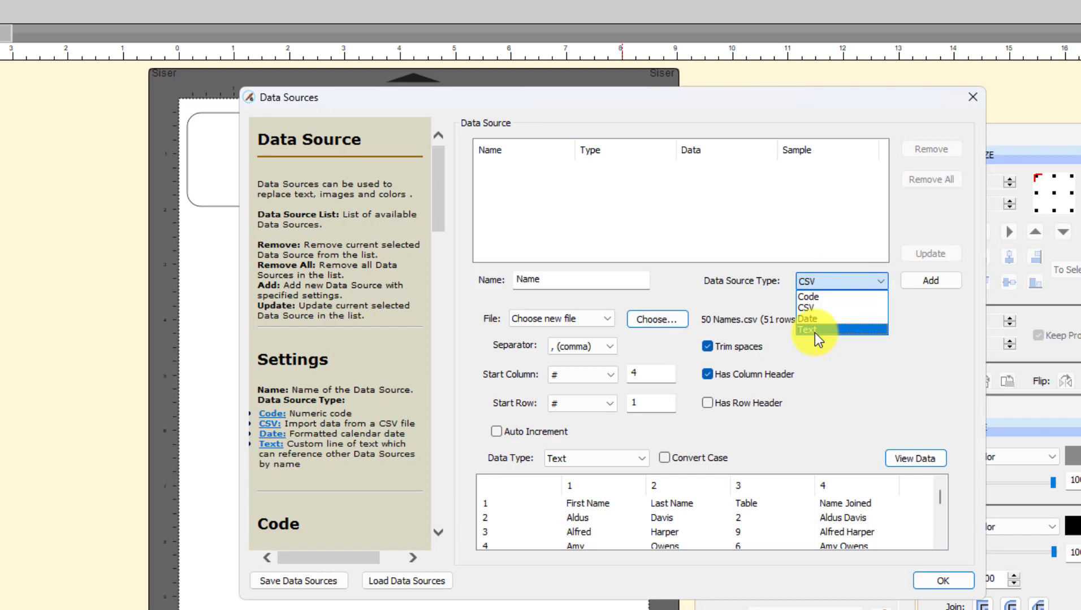
{"action": "left_click", "coordinate": [812, 306]}
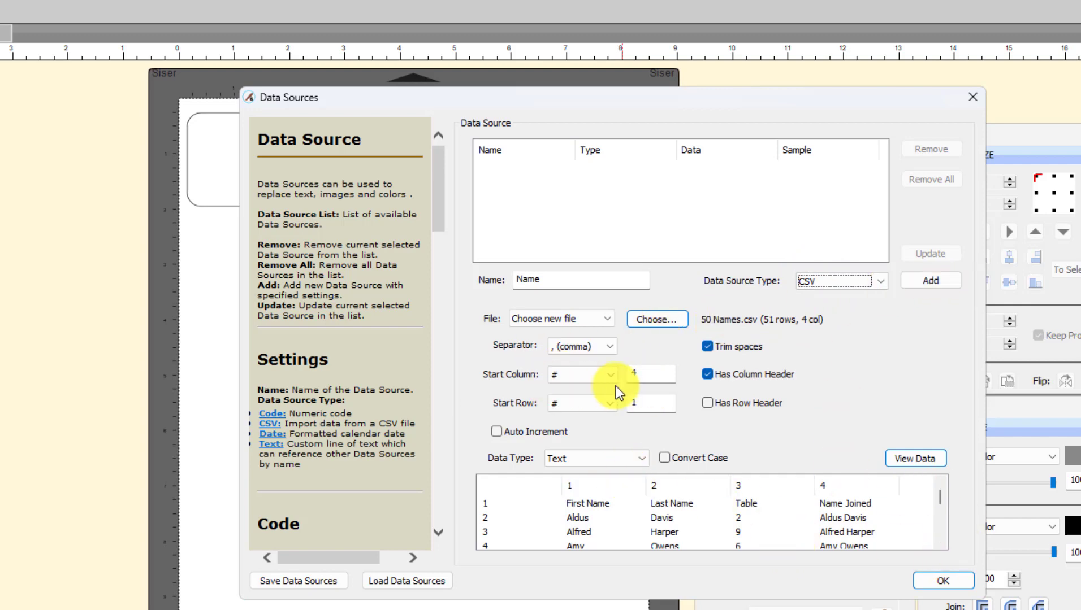
{"action": "left_click", "coordinate": [918, 285]}
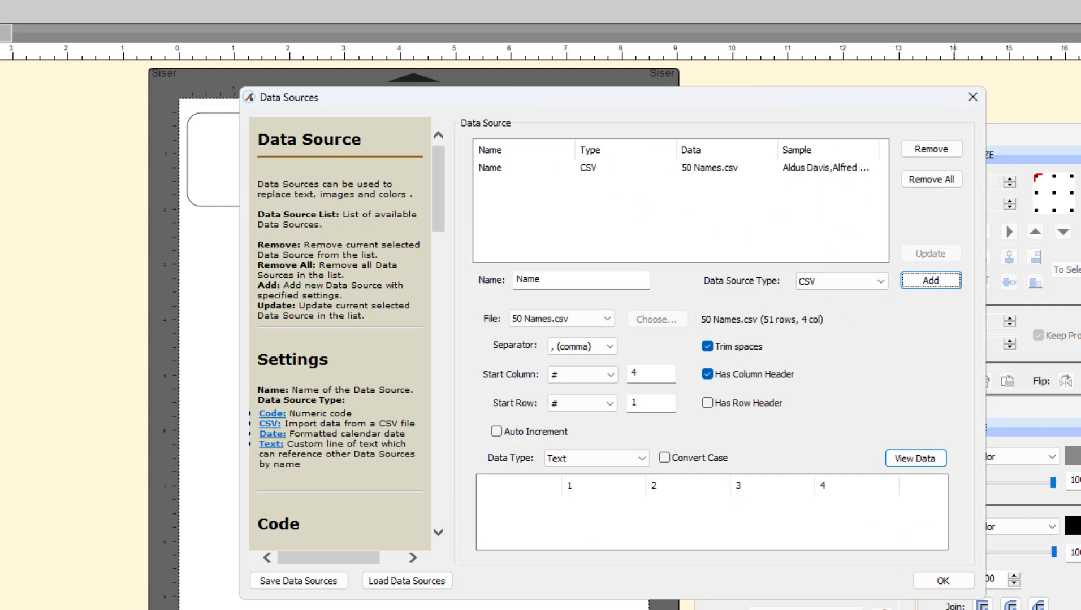
{"action": "left_click", "coordinate": [944, 582]}
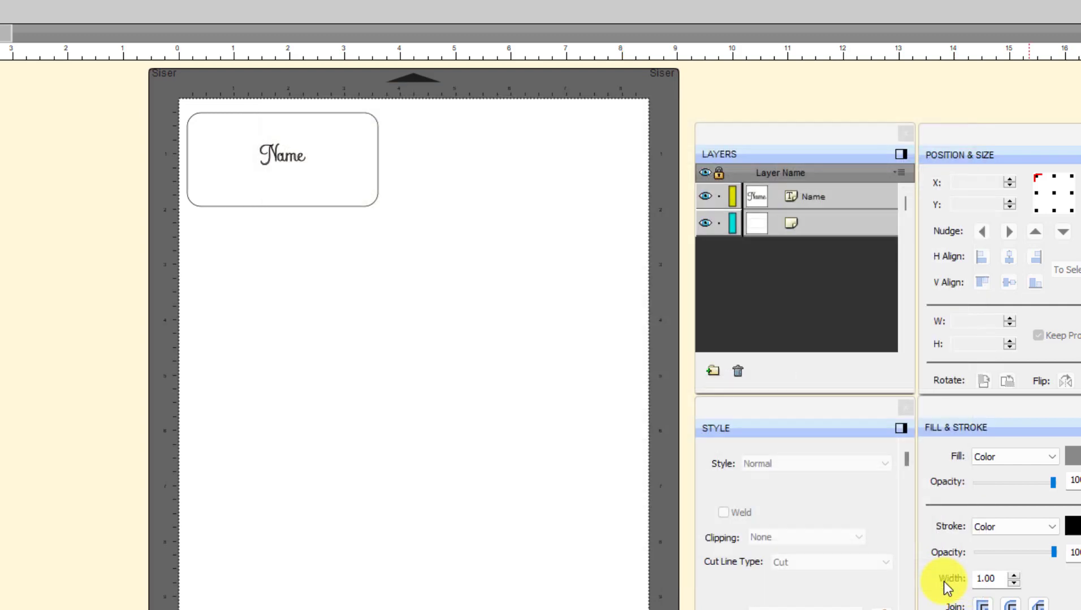
Enable a data source for the Name text on the label and link it to the Name source.
{"action": "left_click", "coordinate": [295, 159]}
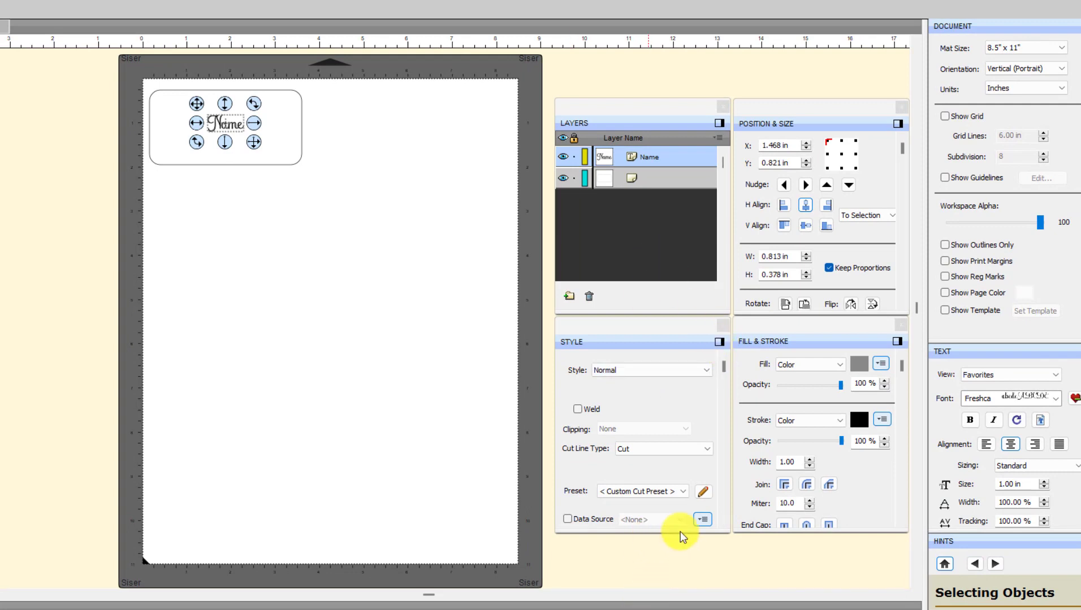
{"action": "left_click", "coordinate": [567, 520]}
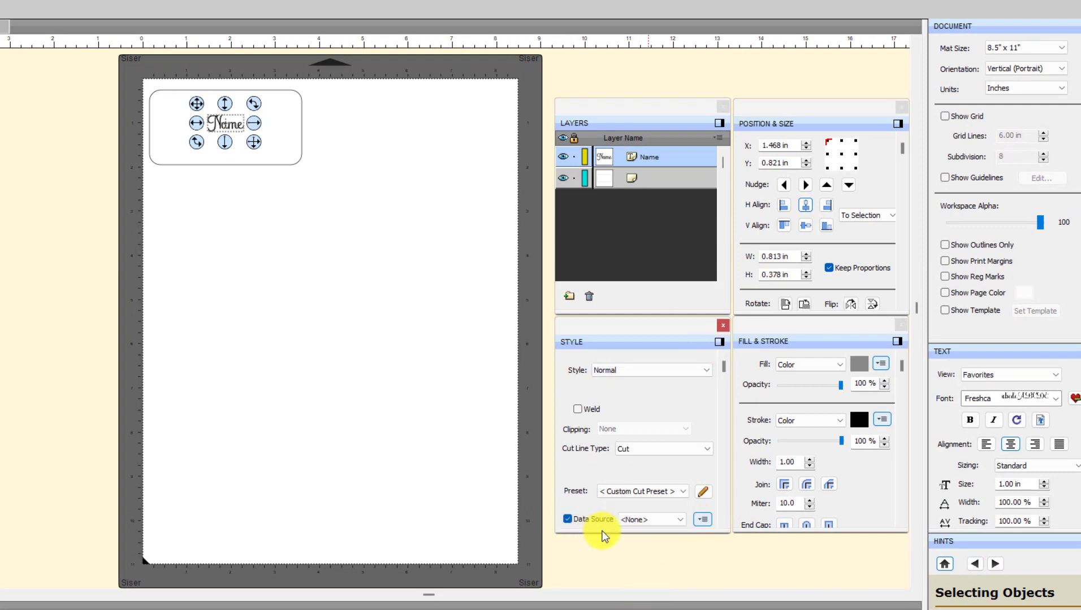
{"action": "left_click_drag", "start_coordinate": [603, 536], "coordinate": [591, 587]}
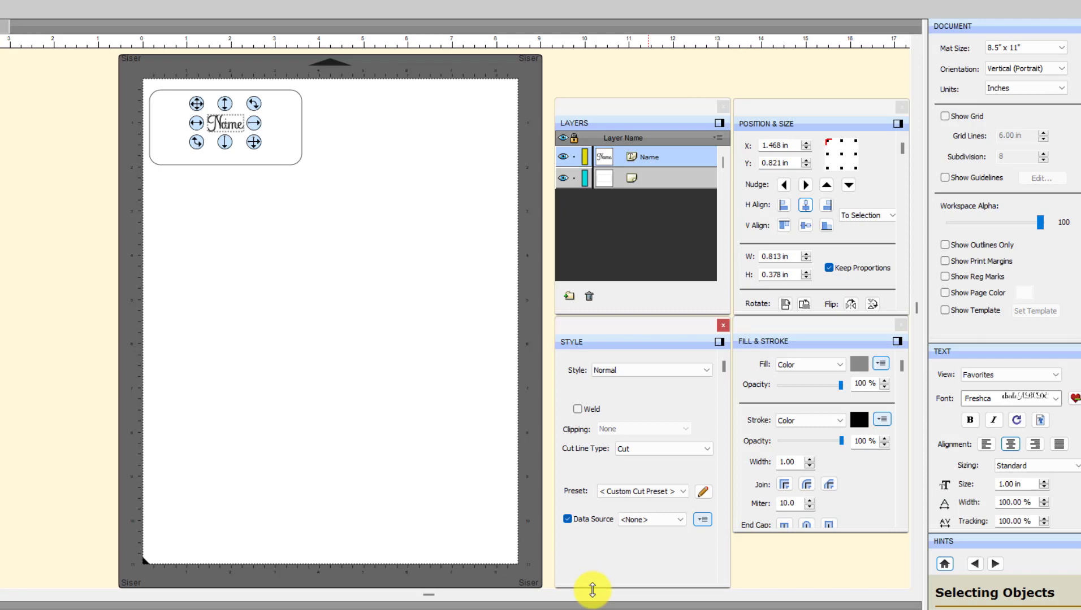
{"action": "left_click", "coordinate": [681, 518]}
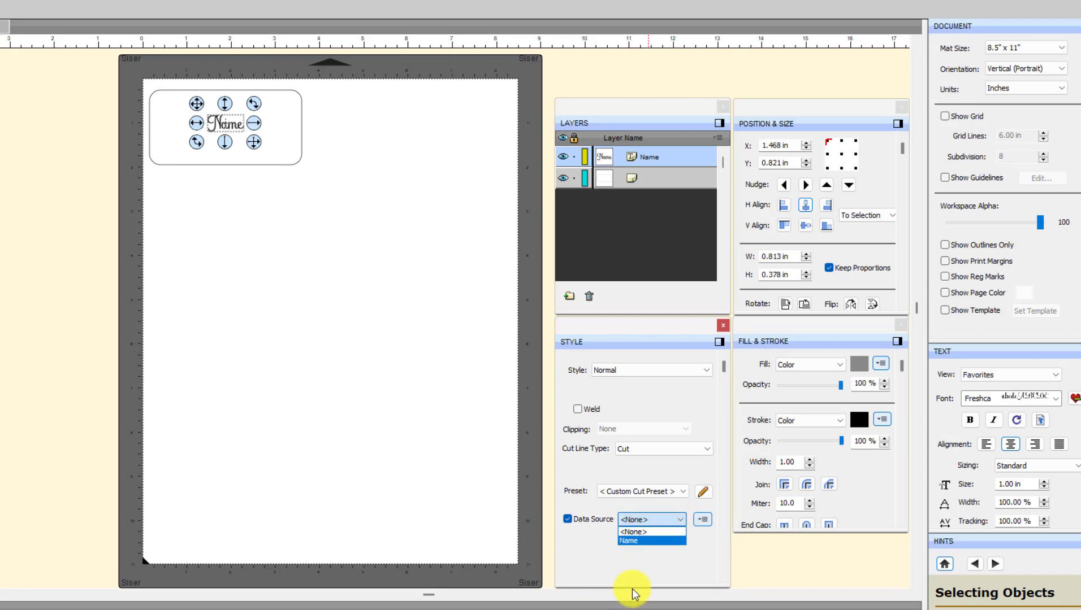
{"action": "left_click", "coordinate": [636, 541]}
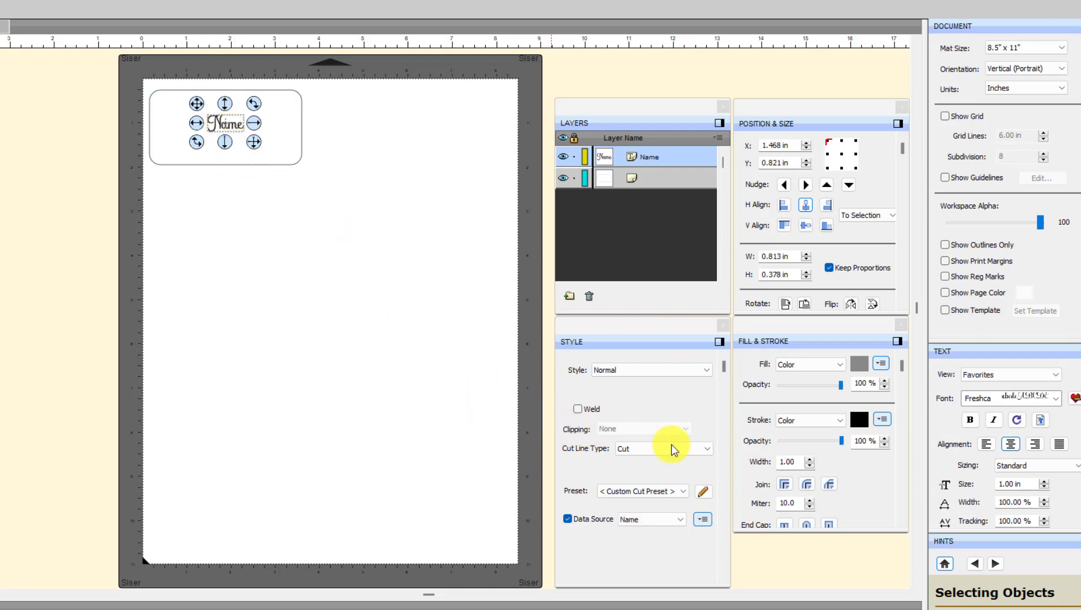
Set the Name text's cut line type to (Print+Cut) Print Only and check the cut line type of the label outline.
{"action": "left_click", "coordinate": [709, 449]}
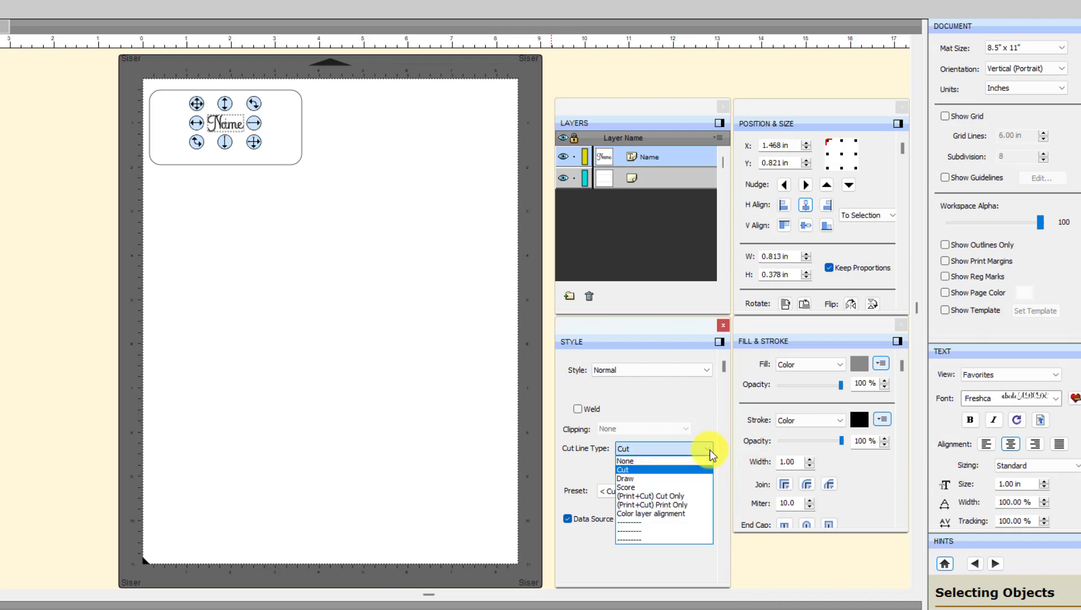
{"action": "left_click", "coordinate": [681, 510]}
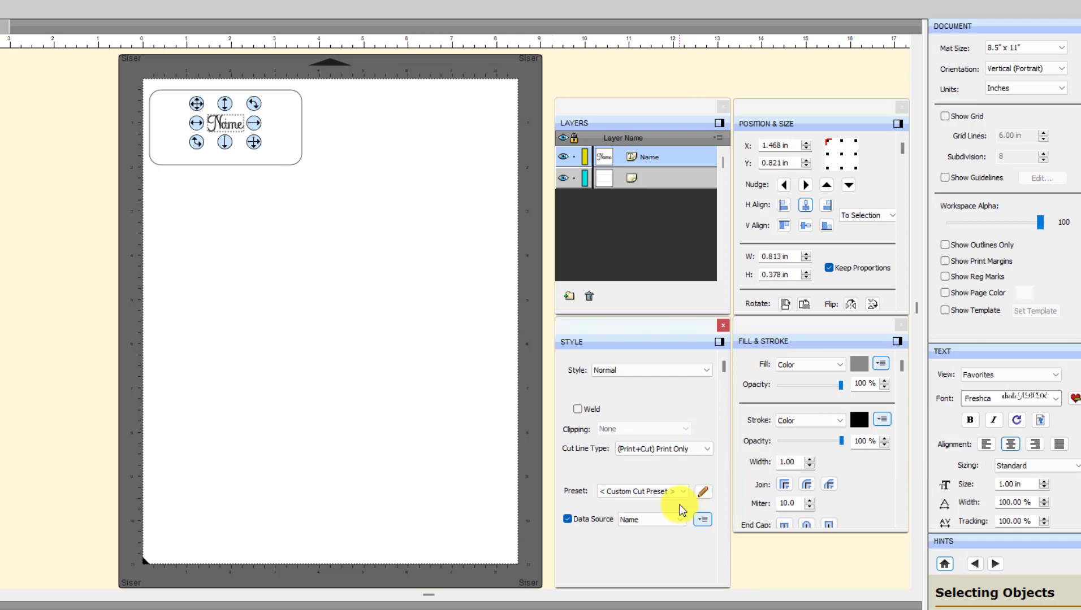
{"action": "left_click", "coordinate": [302, 103]}
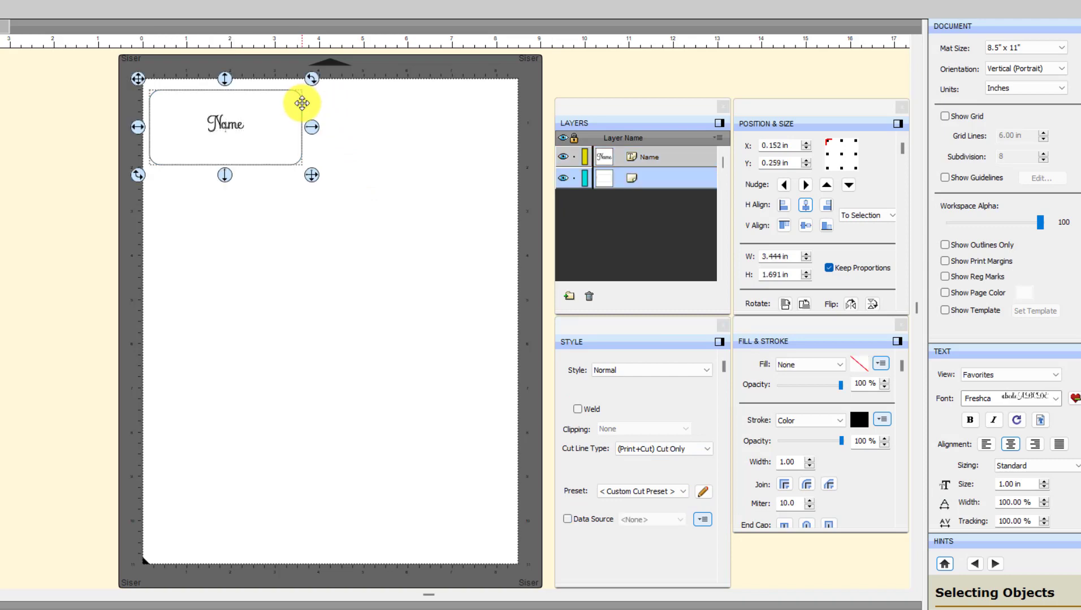
{"action": "left_click_drag", "start_coordinate": [285, 222], "coordinate": [188, 102]}
{"action": "left_click", "coordinate": [334, 279]}
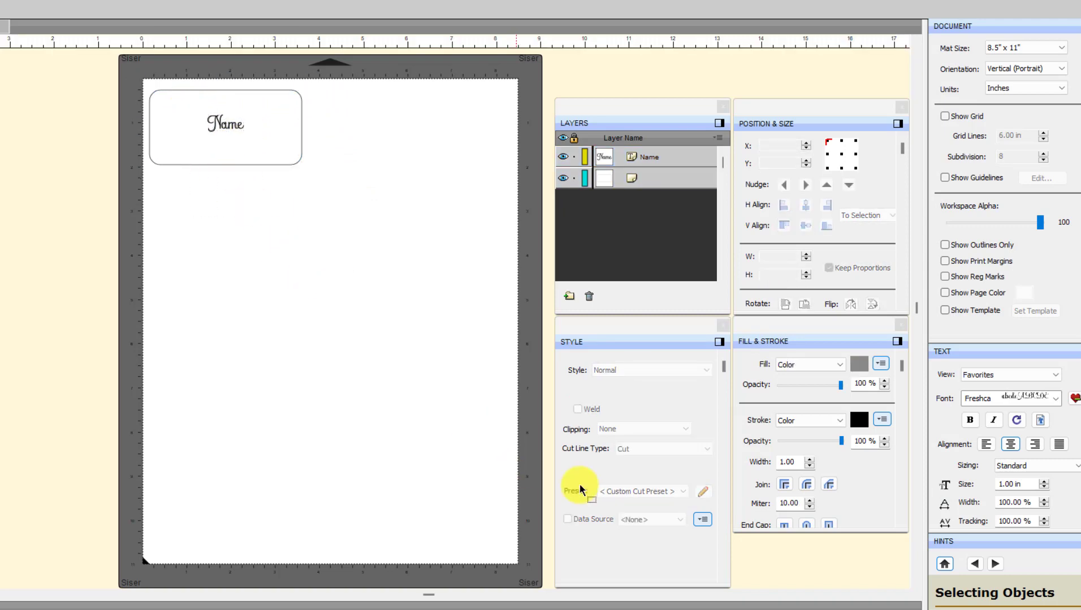
Select the Name text on the label and open the preview of its data source copies.
{"action": "left_click_drag", "start_coordinate": [321, 289], "coordinate": [168, 75]}
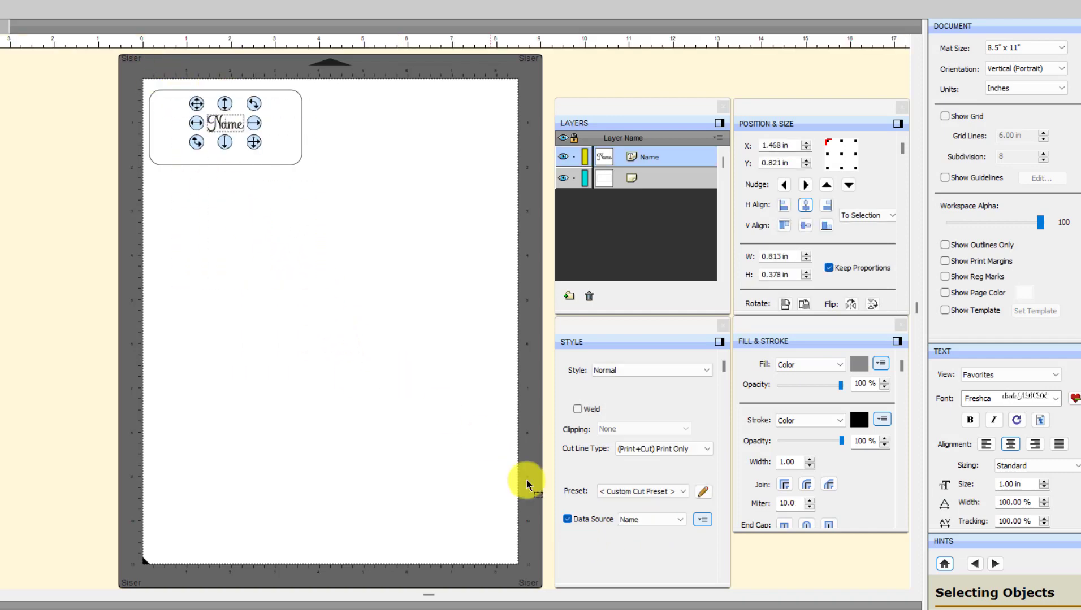
{"action": "left_click", "coordinate": [702, 519]}
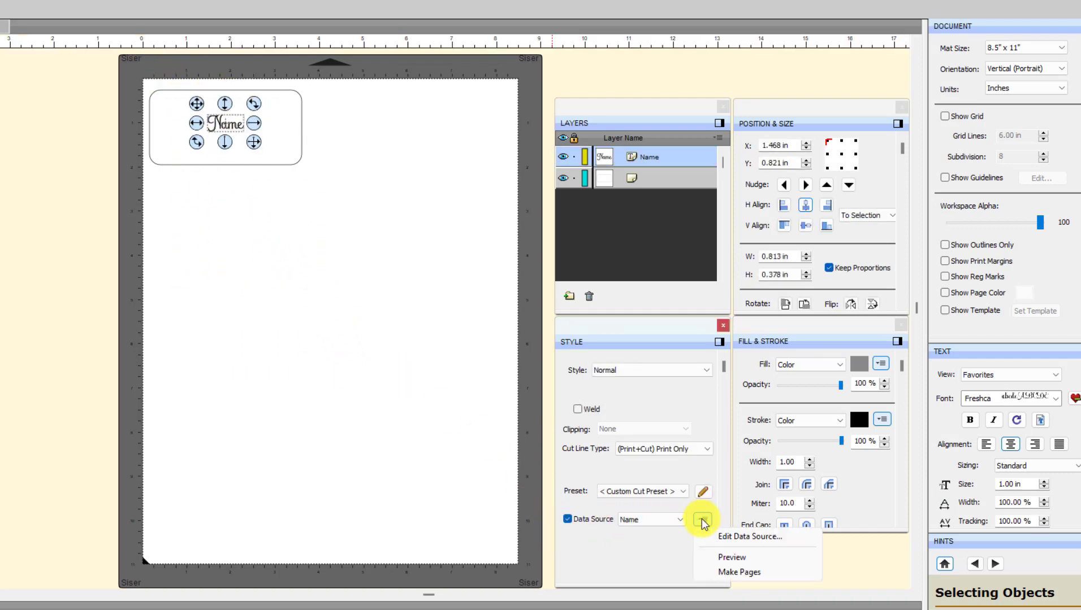
{"action": "left_click", "coordinate": [726, 557]}
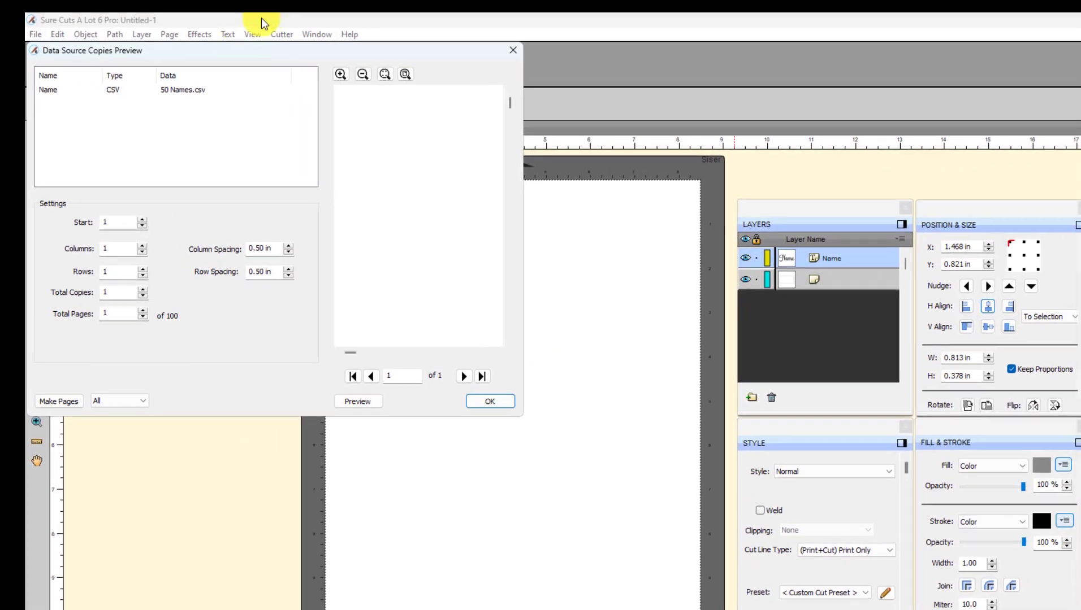
{"action": "left_click_drag", "start_coordinate": [245, 58], "coordinate": [274, 56]}
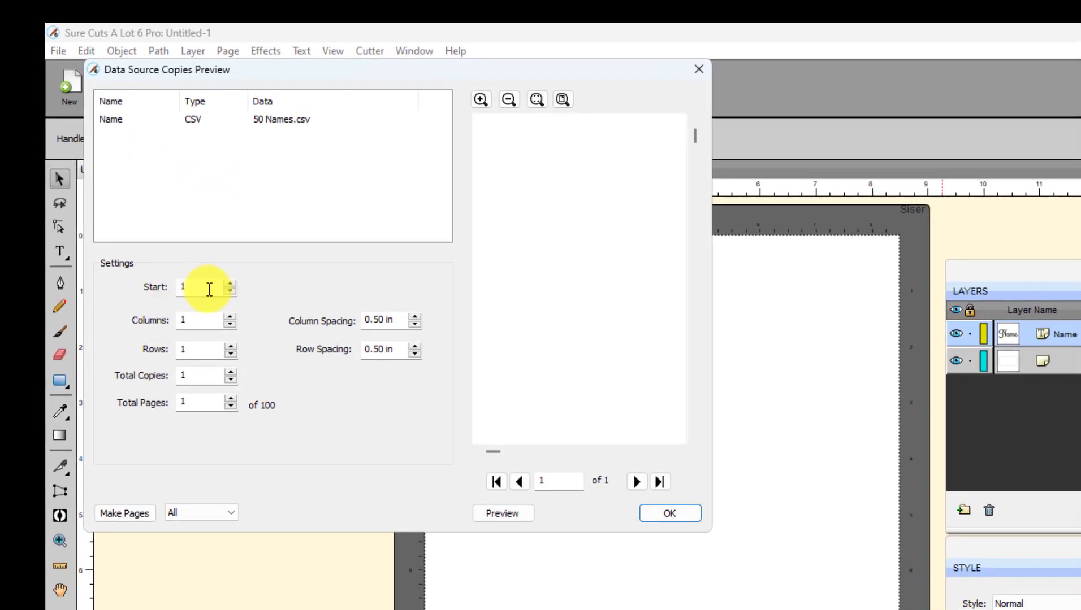
Set the label copies to 2 columns, generate the preview and inspect the labels up close.
{"action": "left_click", "coordinate": [230, 317]}
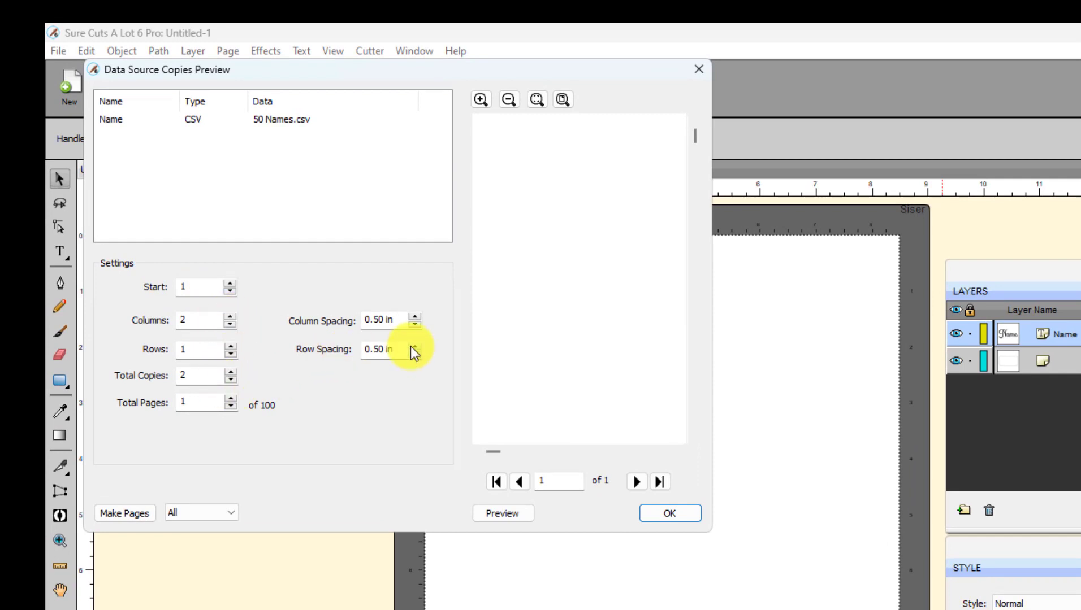
{"action": "left_click", "coordinate": [513, 516]}
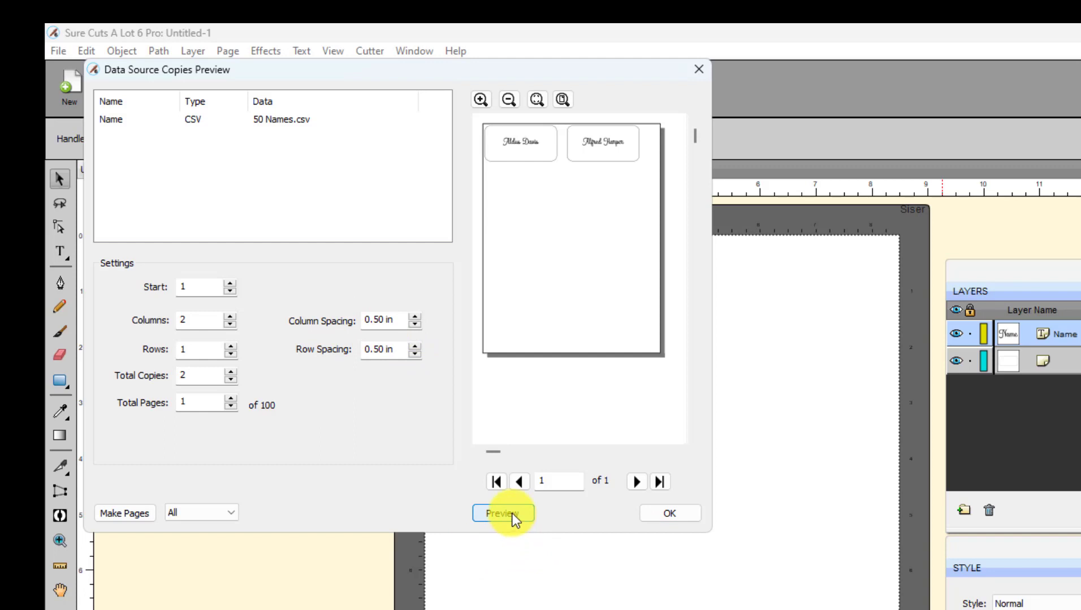
{"action": "left_click", "coordinate": [479, 98]}
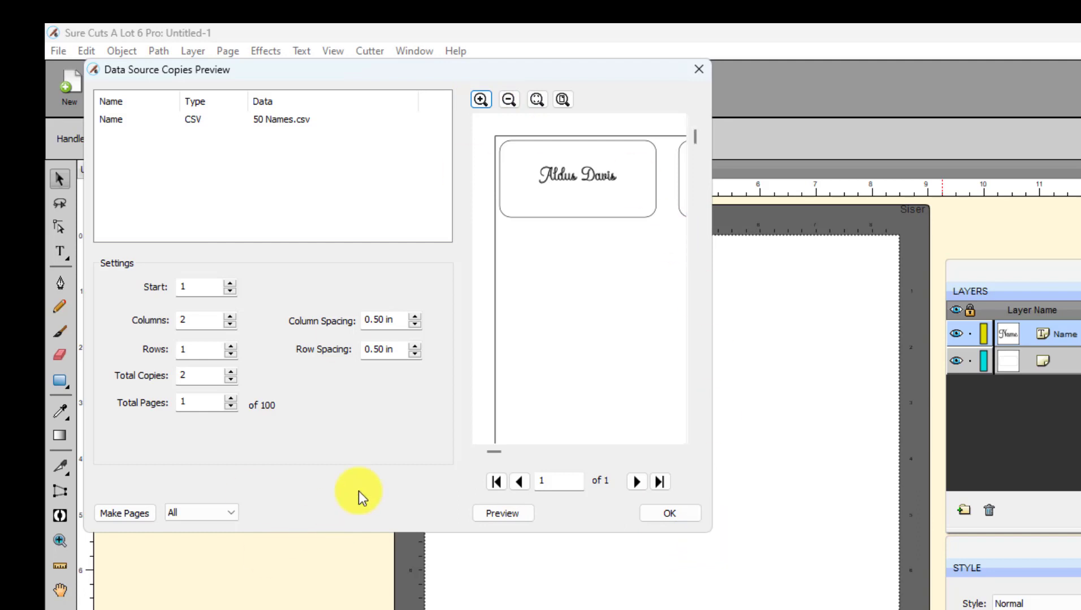
{"action": "left_click_drag", "start_coordinate": [492, 455], "coordinate": [429, 441]}
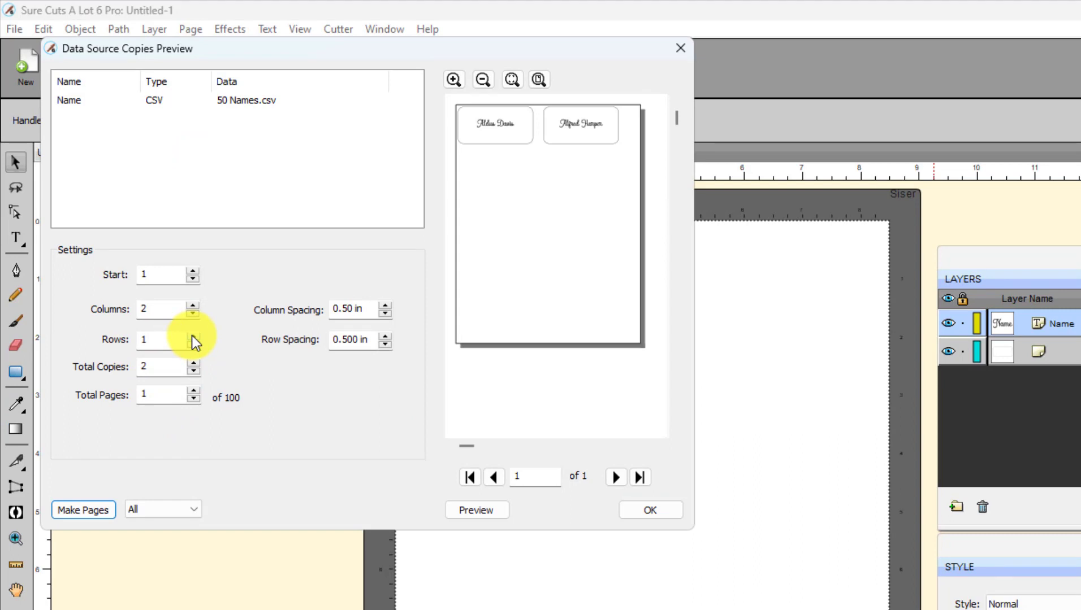
Set the label copies to 5 rows and refresh the preview.
{"action": "left_click", "coordinate": [192, 335]}
{"action": "left_click", "coordinate": [191, 335]}
{"action": "left_click", "coordinate": [191, 336]}
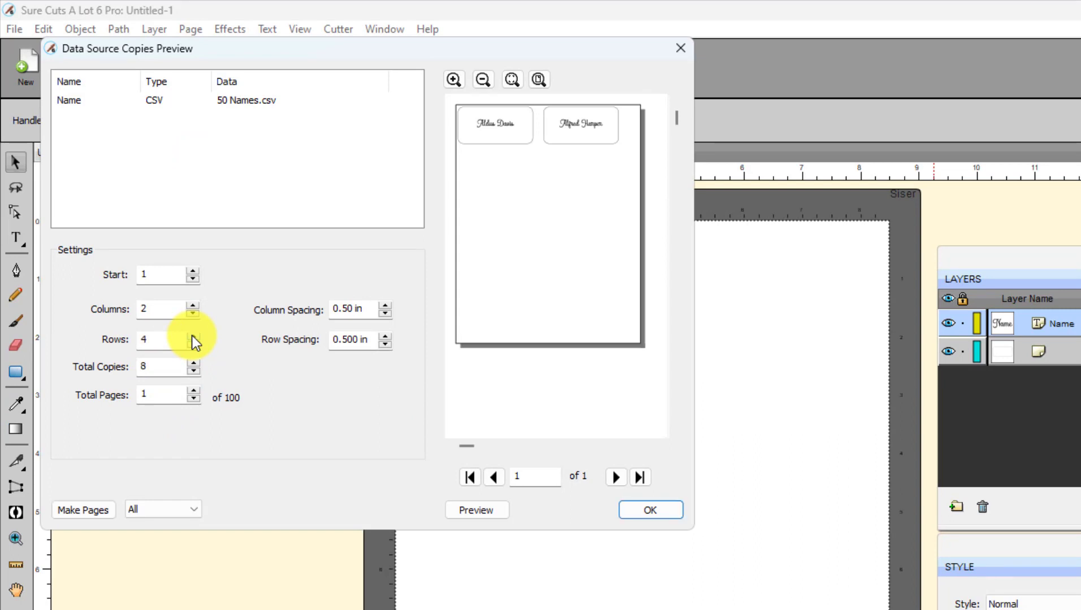
{"action": "left_click", "coordinate": [192, 335]}
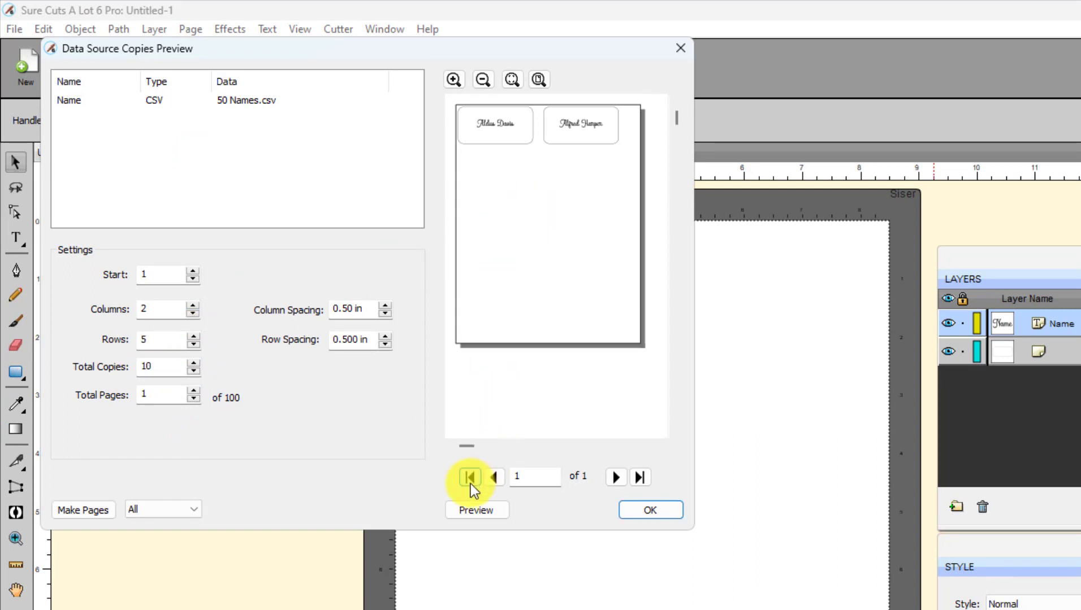
{"action": "left_click", "coordinate": [459, 516]}
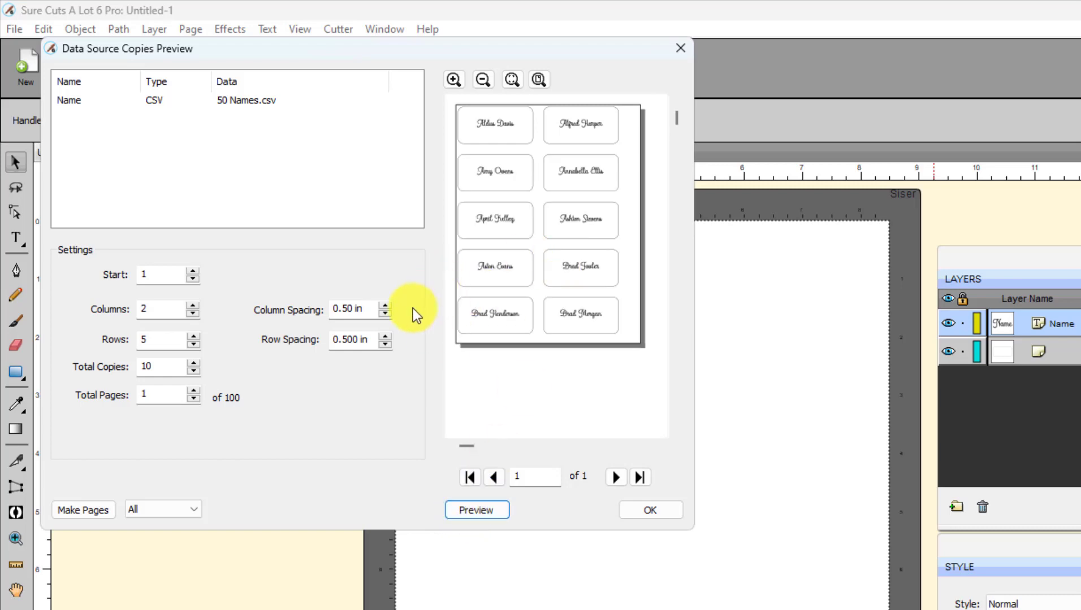
Set the row spacing between the label copies to 0.2 in and refresh the preview.
{"action": "double_click", "coordinate": [373, 343]}
{"action": "type", "text": "0"}
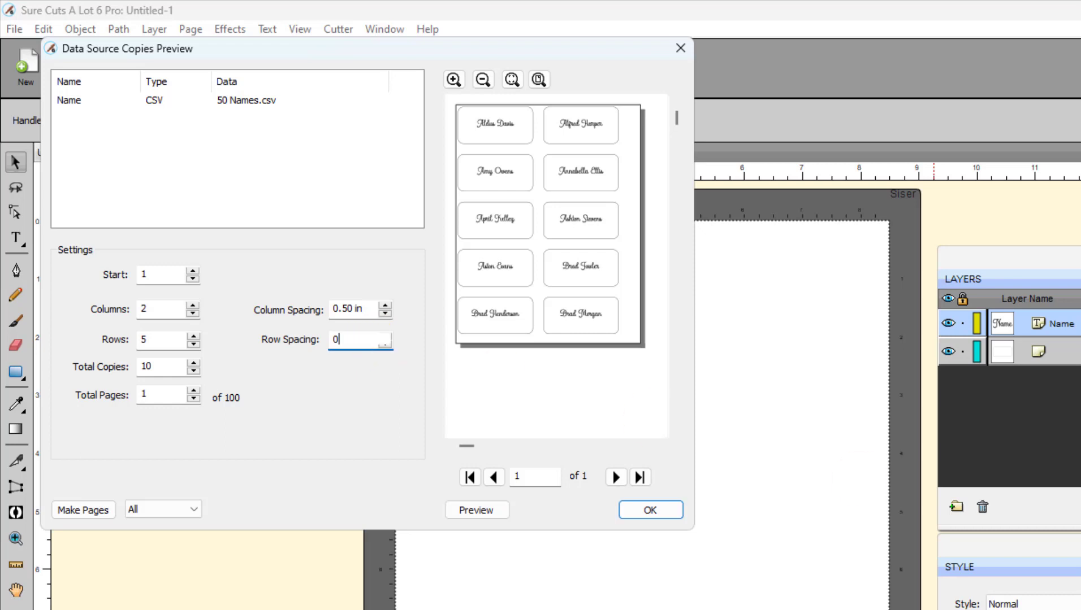
{"action": "type", "text": ".2"}
{"action": "key", "text": "Tab"}
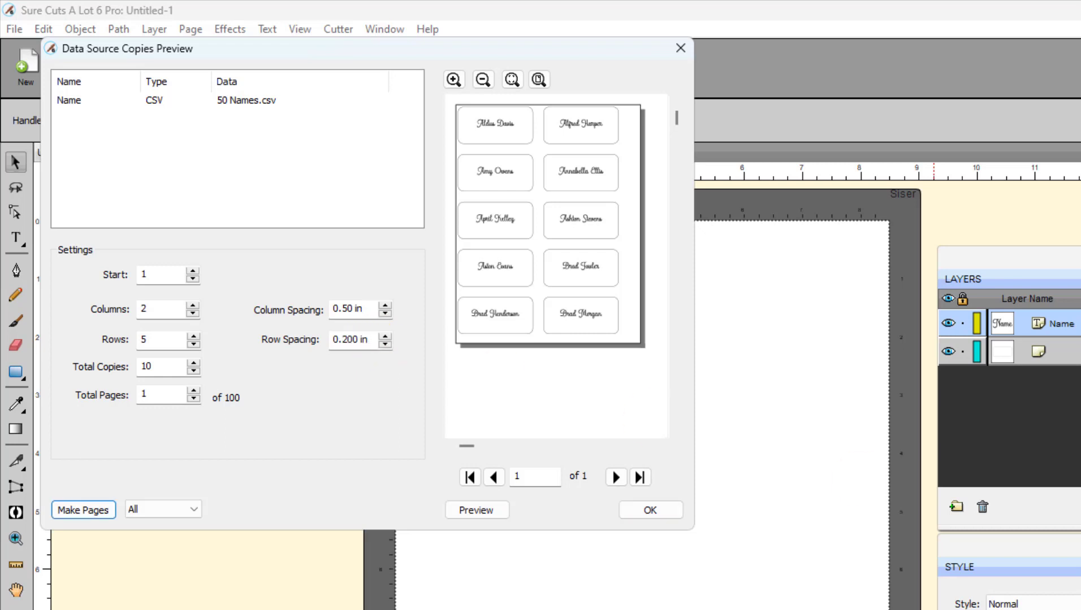
{"action": "left_click", "coordinate": [463, 515]}
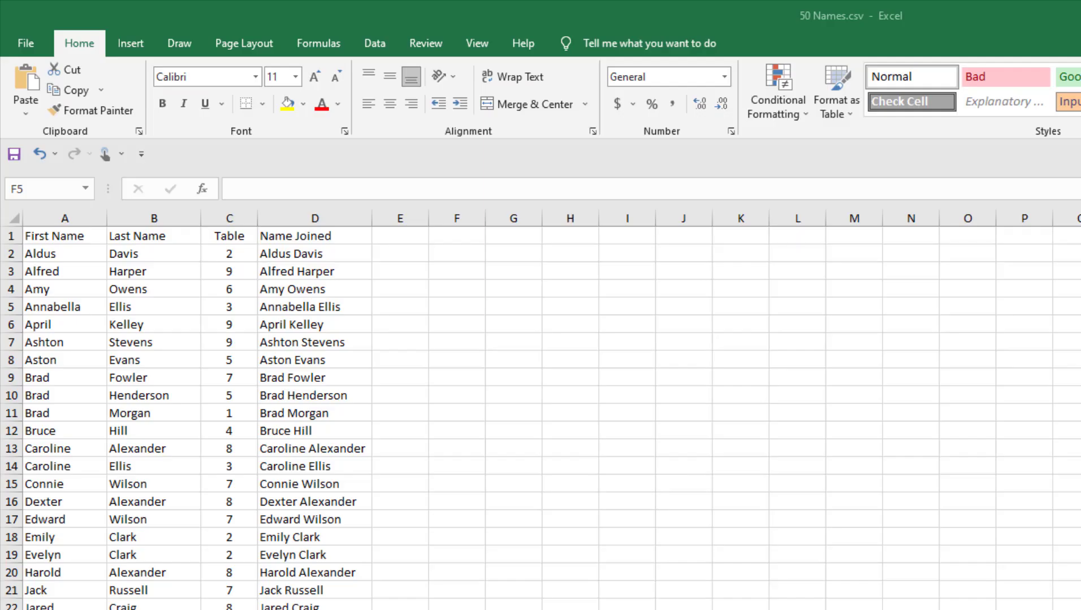
Check the length of the 50 Names.csv list in Excel and set the total pages of label copies to 5.
{"action": "left_click", "coordinate": [368, 607]}
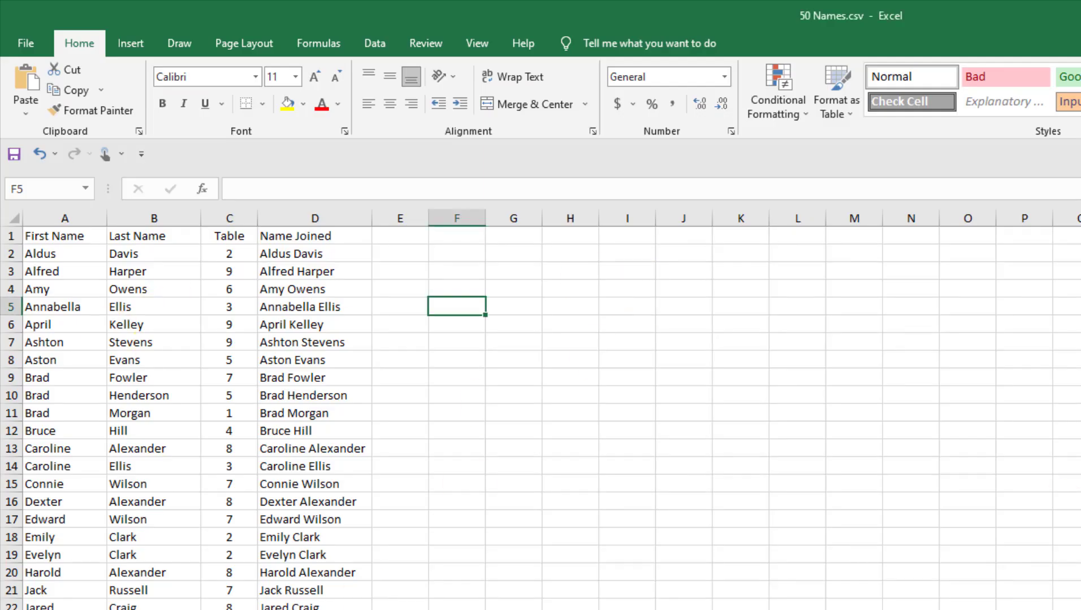
{"action": "scroll", "coordinate": [540, 418], "scroll_direction": "down", "scroll_amount": 4}
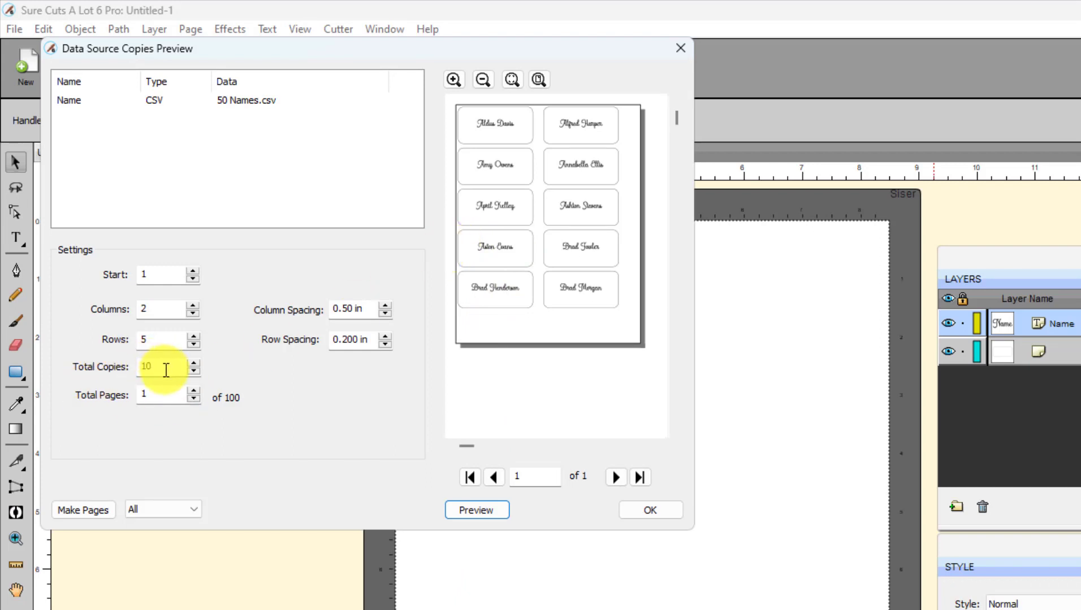
{"action": "left_click", "coordinate": [191, 390]}
{"action": "left_click", "coordinate": [192, 391]}
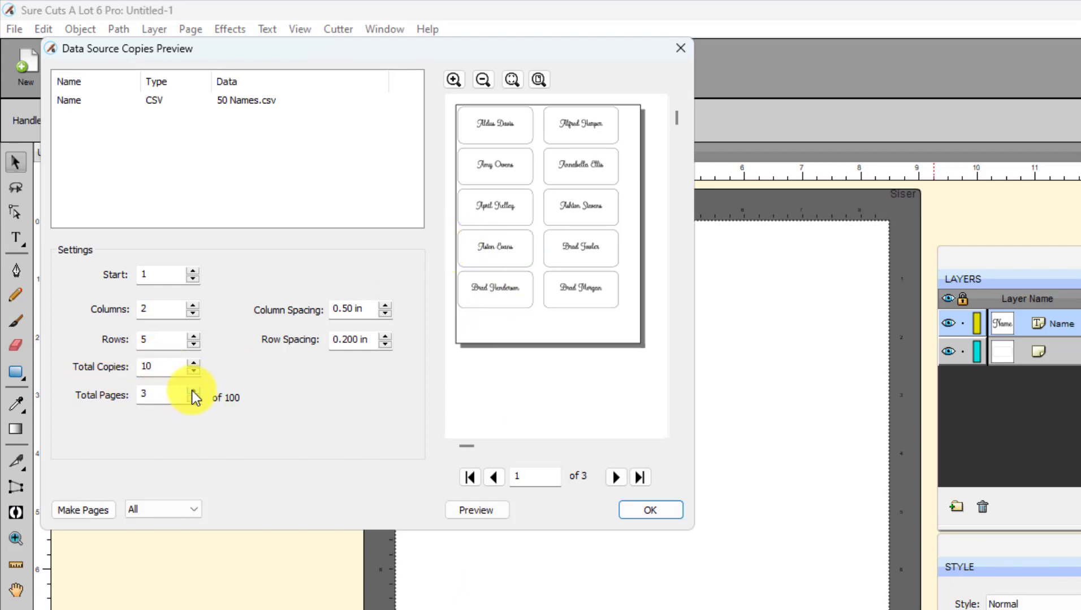
{"action": "left_click", "coordinate": [192, 391]}
{"action": "left_click", "coordinate": [192, 391]}
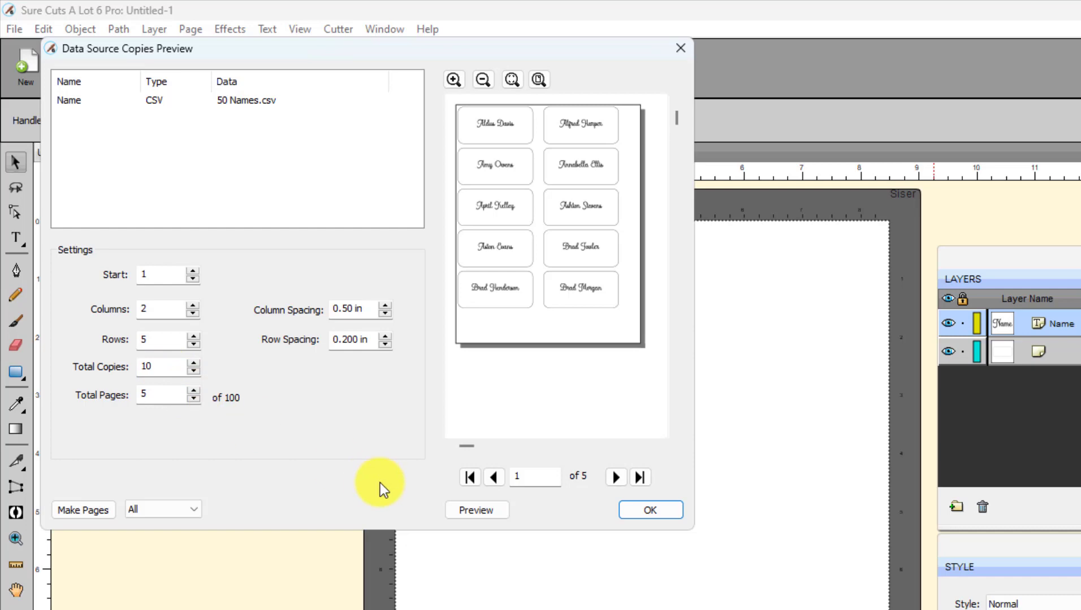
Refresh the preview and page through the label pages to check the names, returning to page 1.
{"action": "left_click", "coordinate": [474, 511]}
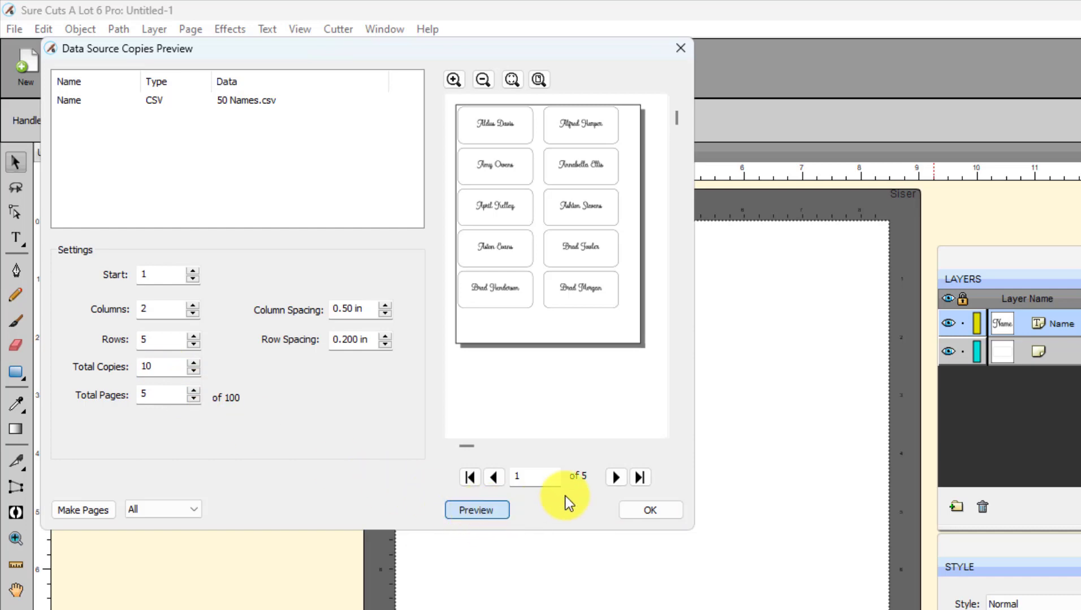
{"action": "left_click", "coordinate": [614, 478]}
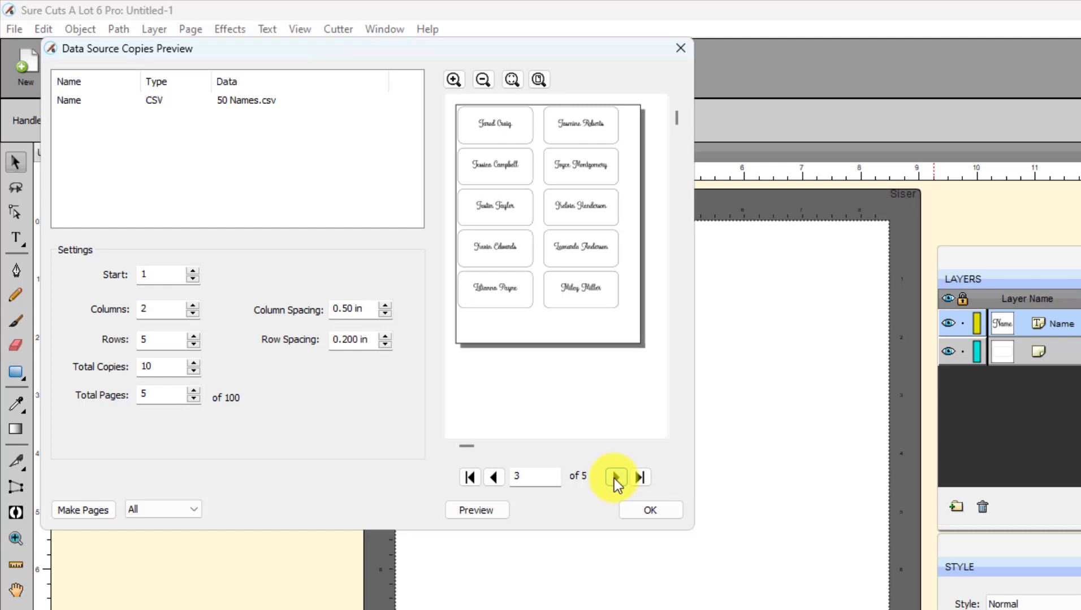
{"action": "left_click", "coordinate": [616, 477]}
{"action": "left_click", "coordinate": [616, 478]}
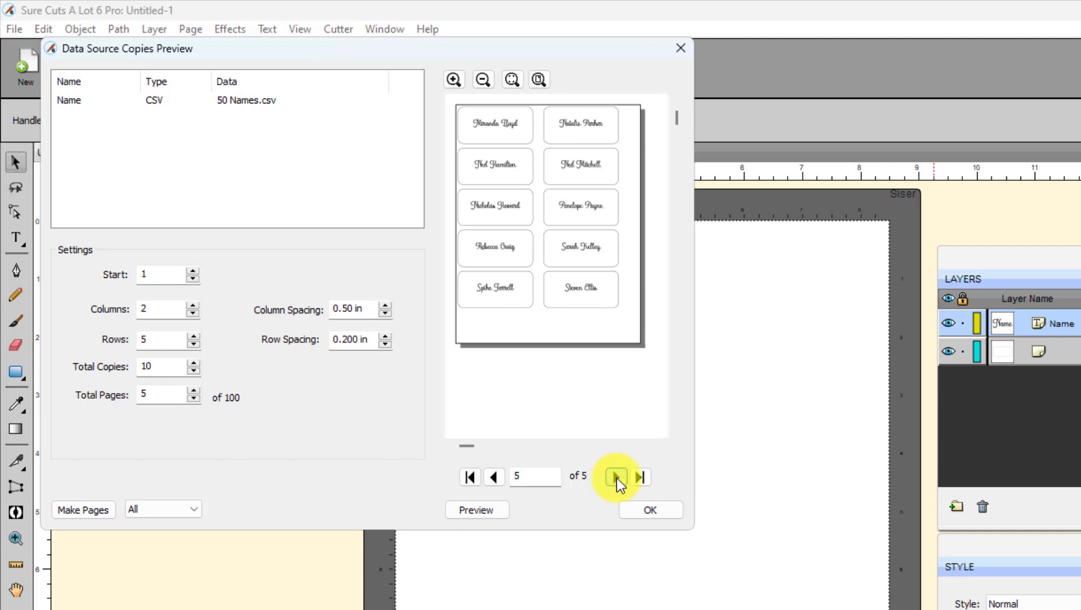
{"action": "left_click", "coordinate": [493, 477]}
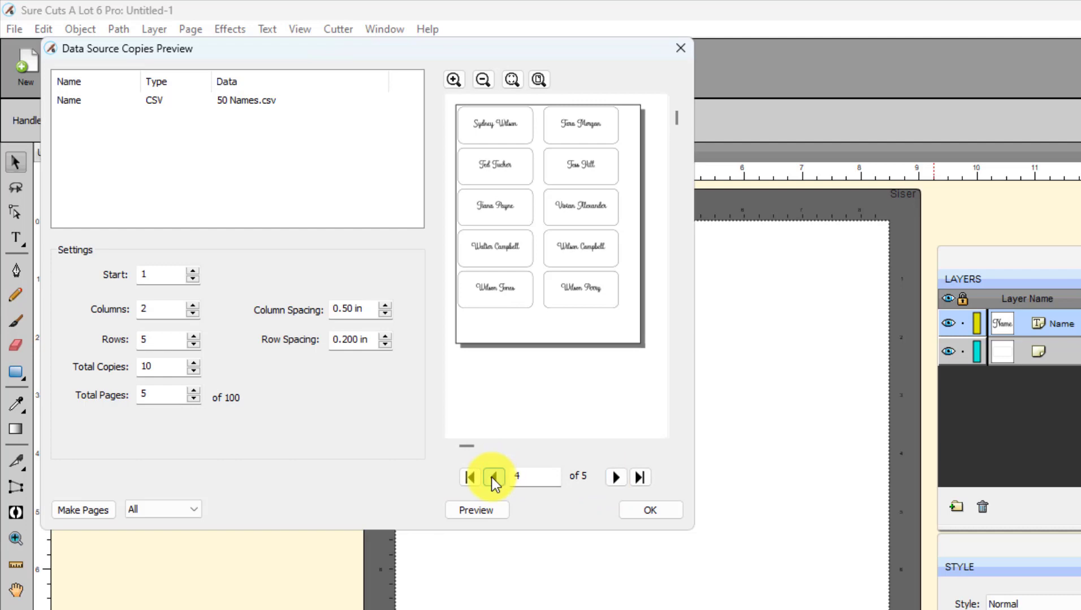
{"action": "left_click", "coordinate": [492, 477]}
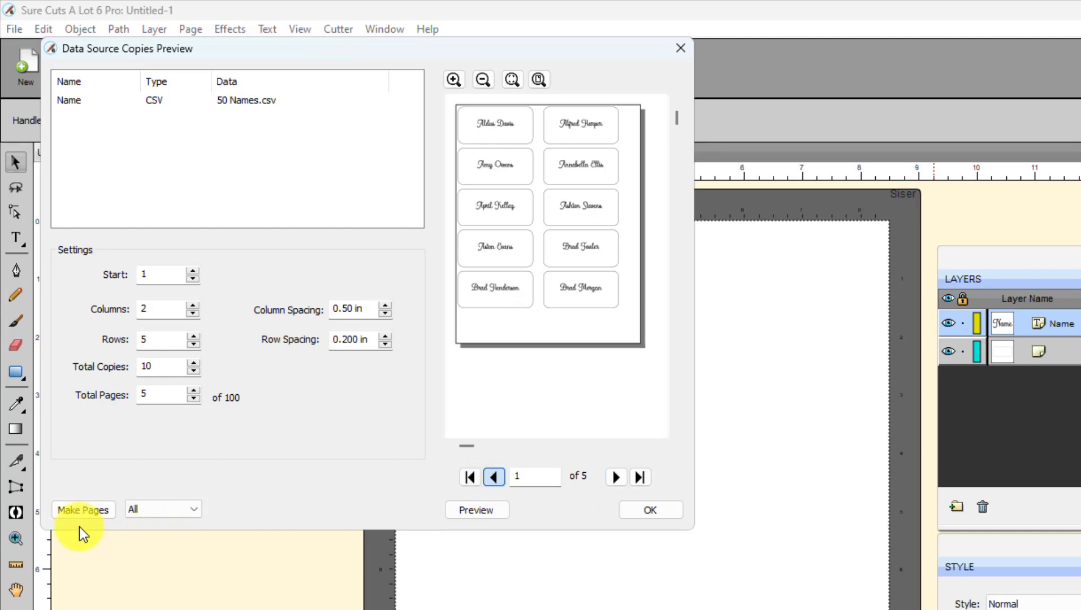
Make document pages from all of the label copies and finish the data source copies setup.
{"action": "left_click", "coordinate": [79, 509]}
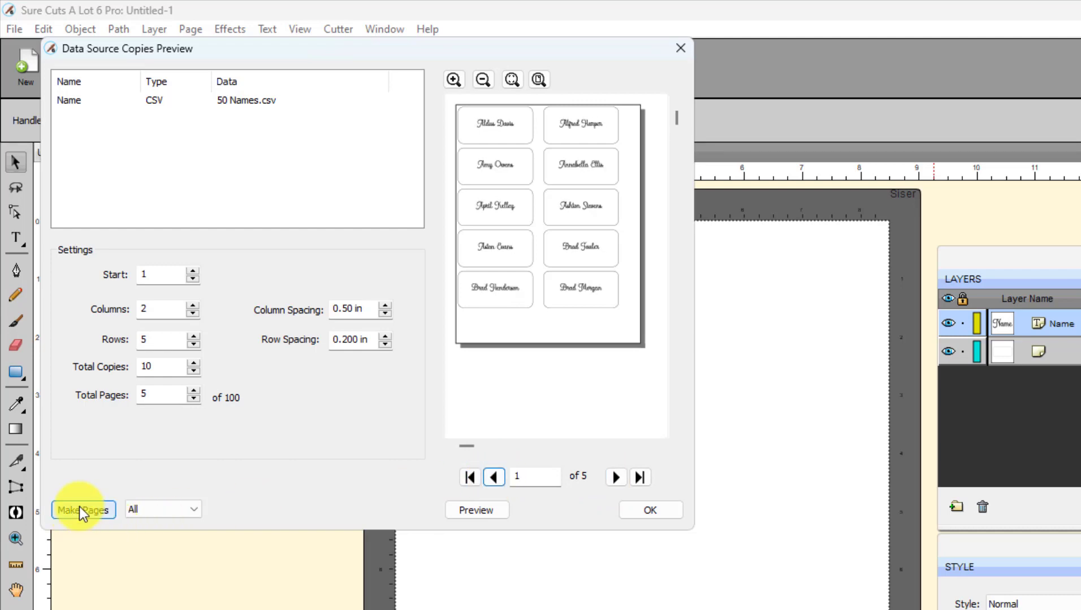
{"action": "left_click", "coordinate": [196, 511]}
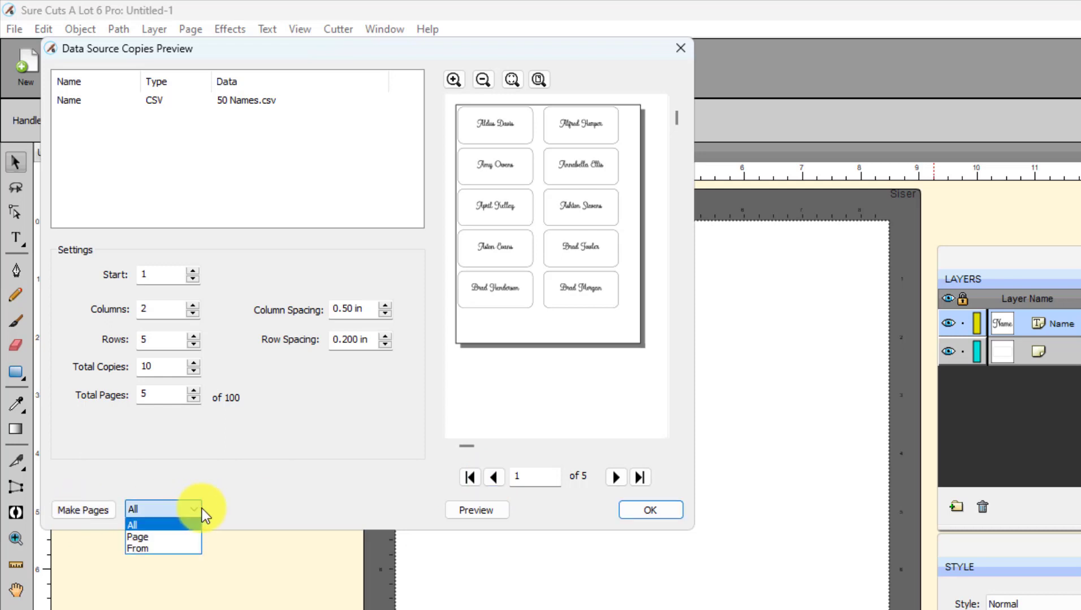
{"action": "left_click", "coordinate": [191, 507]}
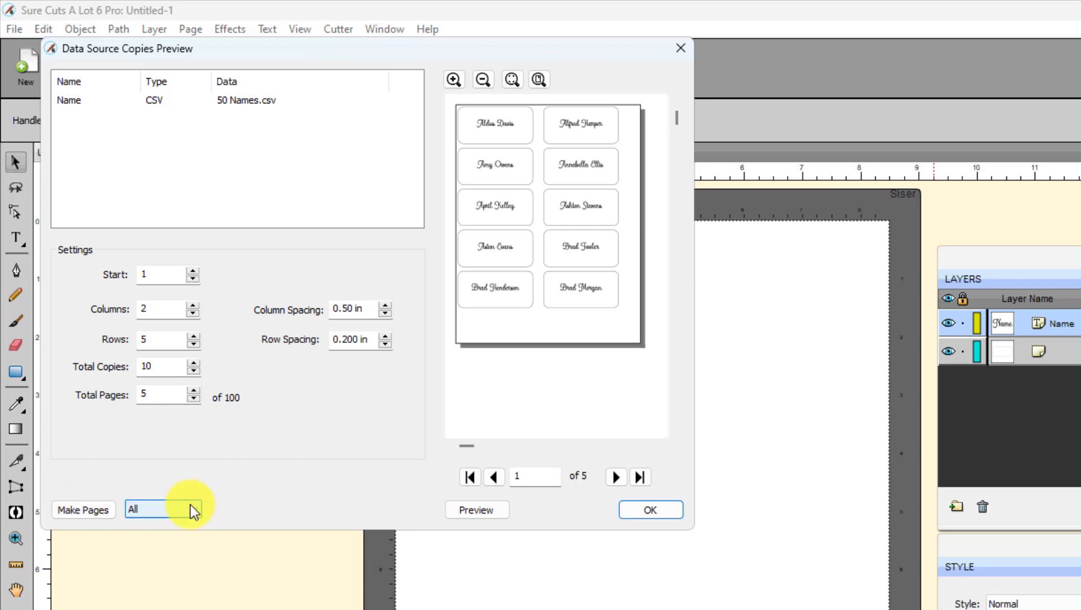
{"action": "left_click", "coordinate": [87, 511]}
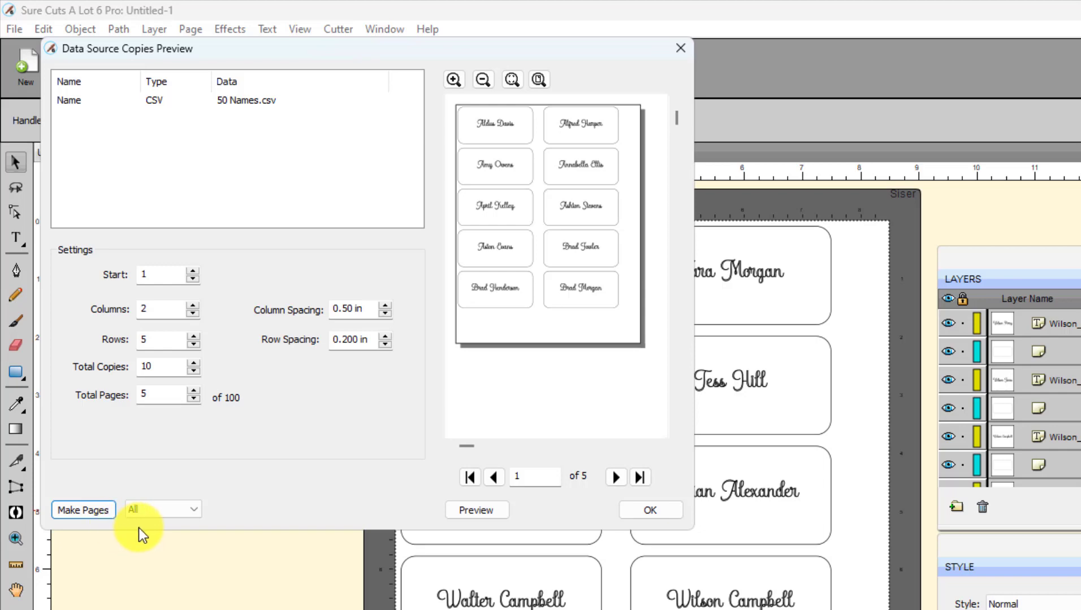
{"action": "left_click", "coordinate": [670, 517]}
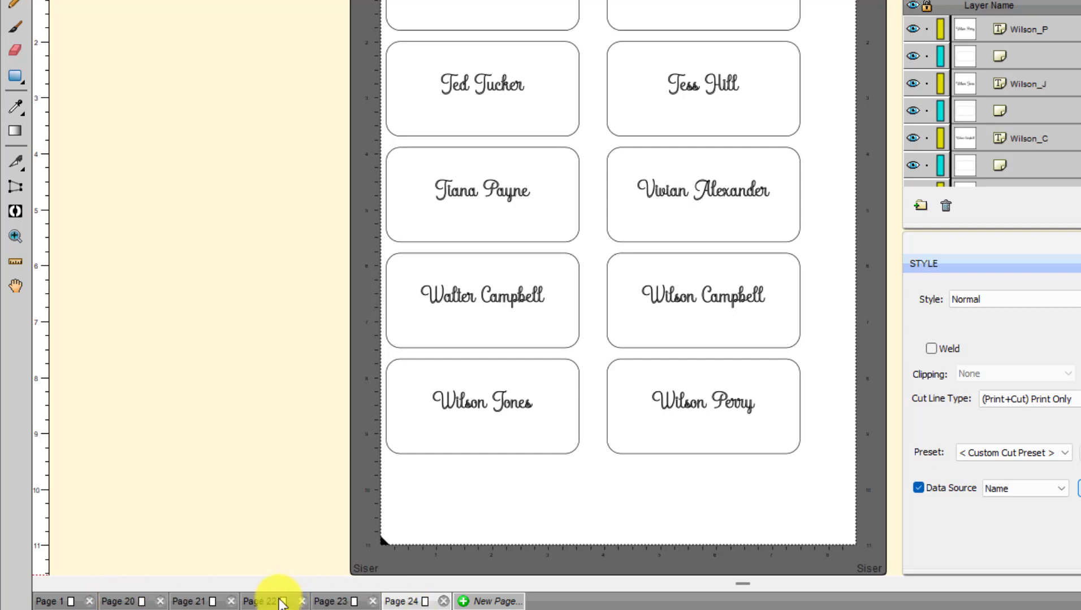
Look through the generated label pages from Page 20 to Page 24 to check the names.
{"action": "left_click", "coordinate": [111, 602]}
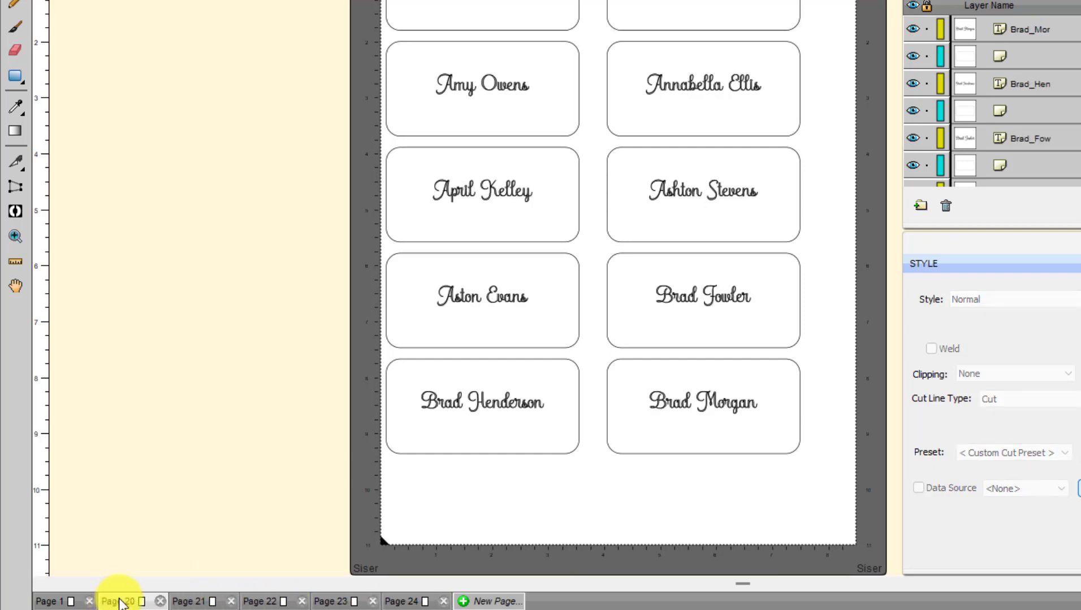
{"action": "left_click", "coordinate": [211, 602]}
{"action": "left_click", "coordinate": [276, 603]}
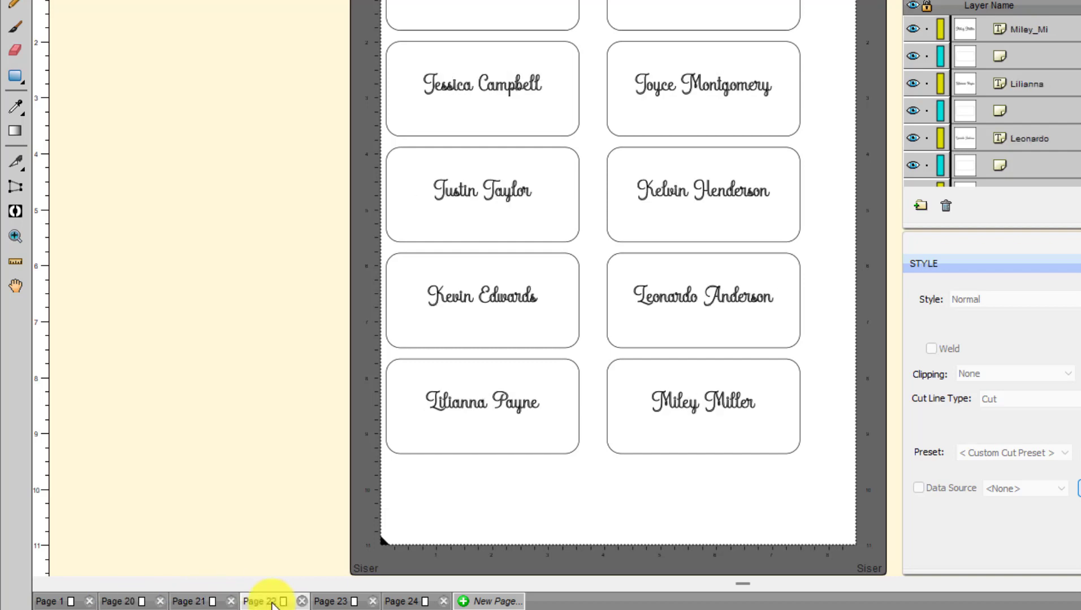
{"action": "left_click", "coordinate": [356, 605]}
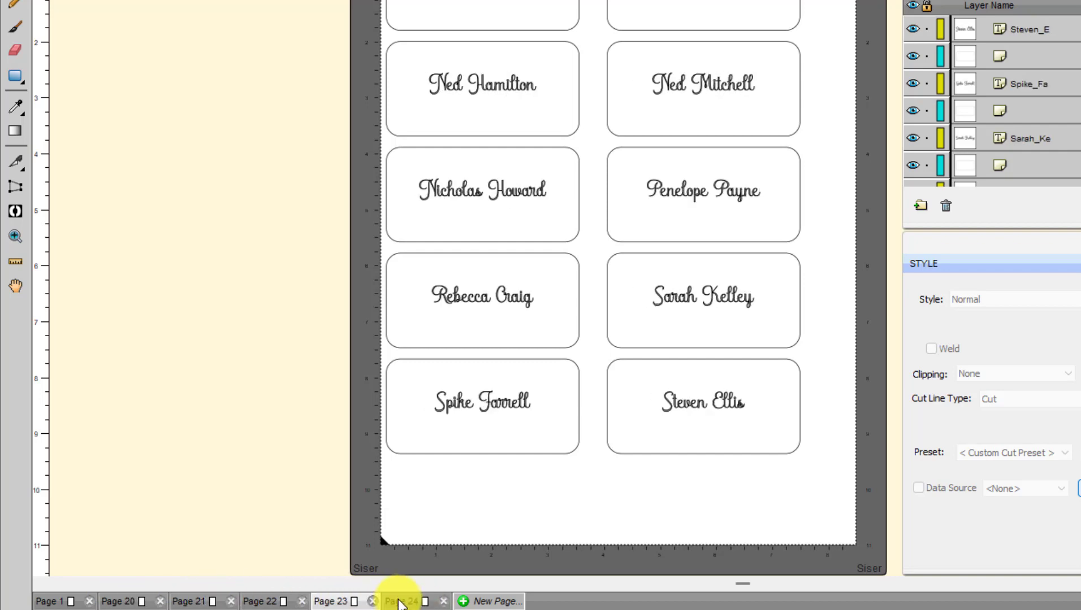
{"action": "double_click", "coordinate": [398, 603]}
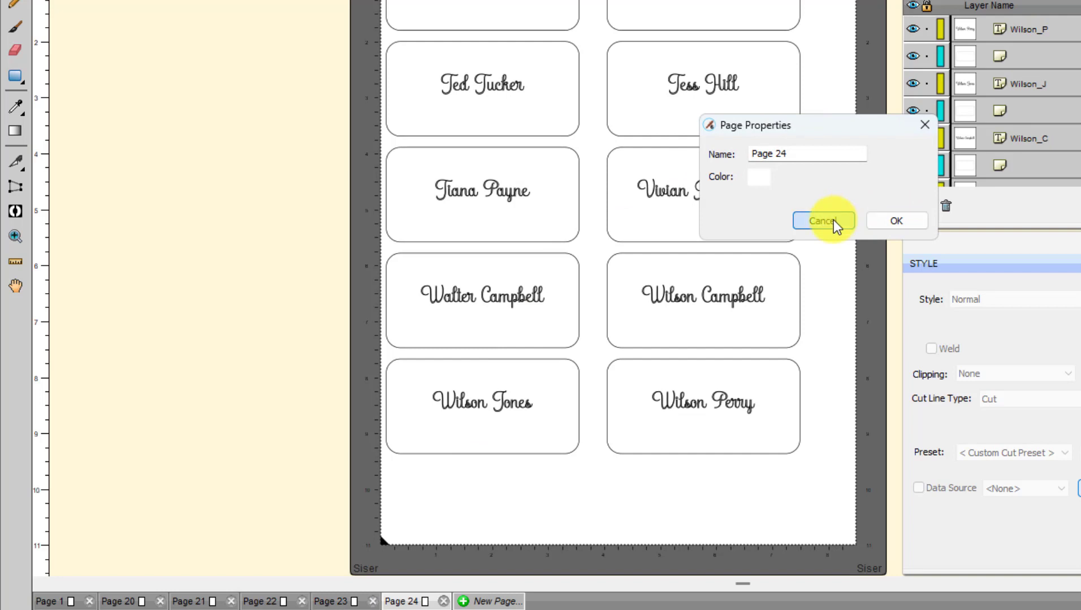
{"action": "left_click", "coordinate": [822, 221]}
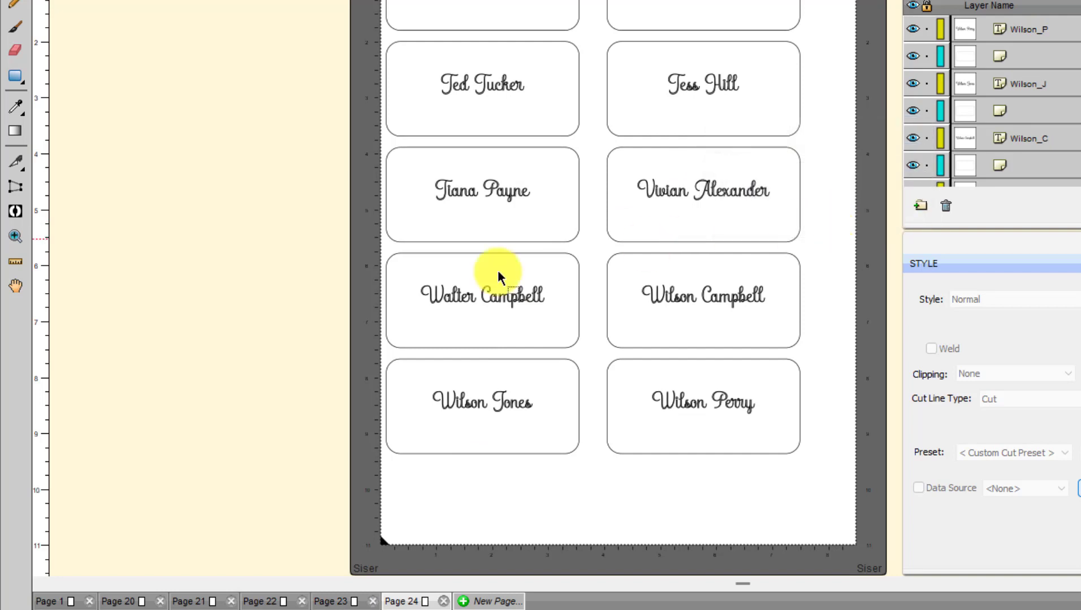
Select all labels on Page 20 and set the alignment reference to To Page.
{"action": "left_click", "coordinate": [115, 603]}
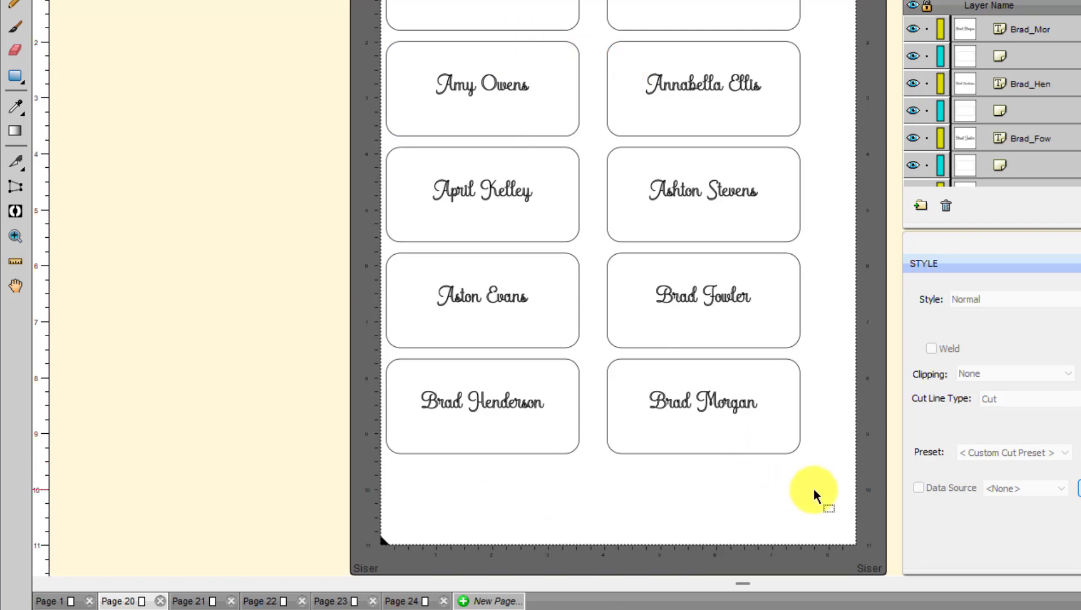
{"action": "left_click_drag", "start_coordinate": [819, 489], "coordinate": [334, 0]}
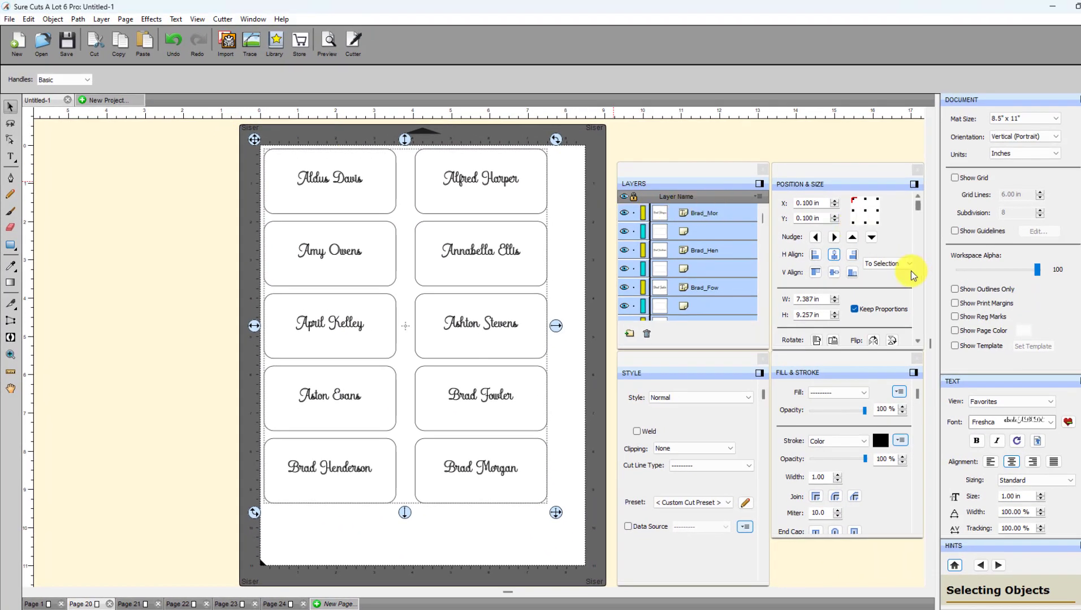
{"action": "left_click", "coordinate": [908, 266]}
{"action": "left_click", "coordinate": [876, 272]}
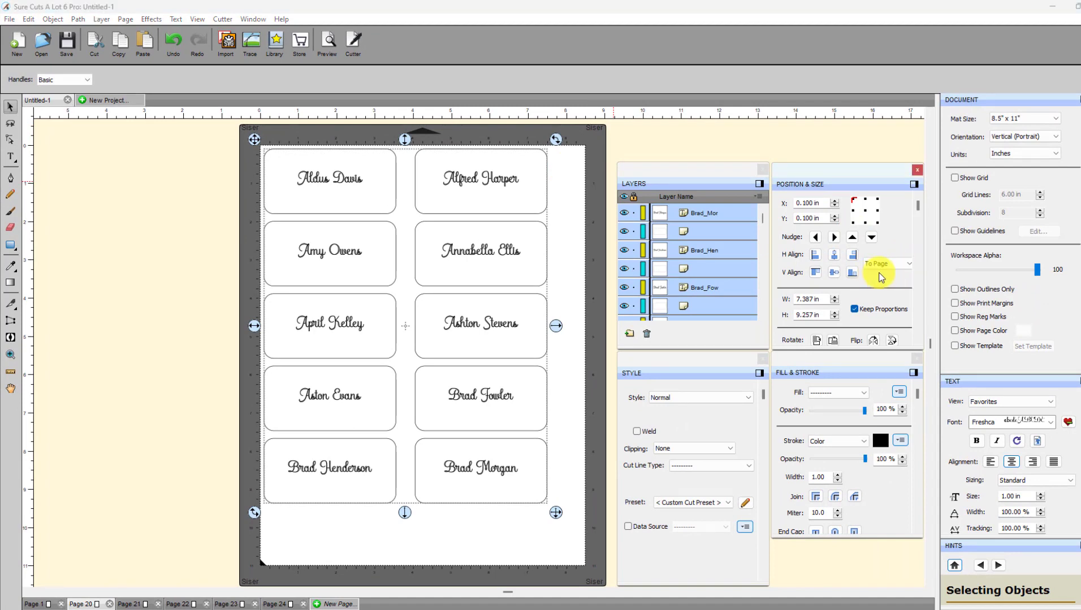
Try to center the ungrouped labels horizontally and vertically on the page, and undo both alignments.
{"action": "left_click", "coordinate": [835, 254]}
{"action": "left_click", "coordinate": [834, 273]}
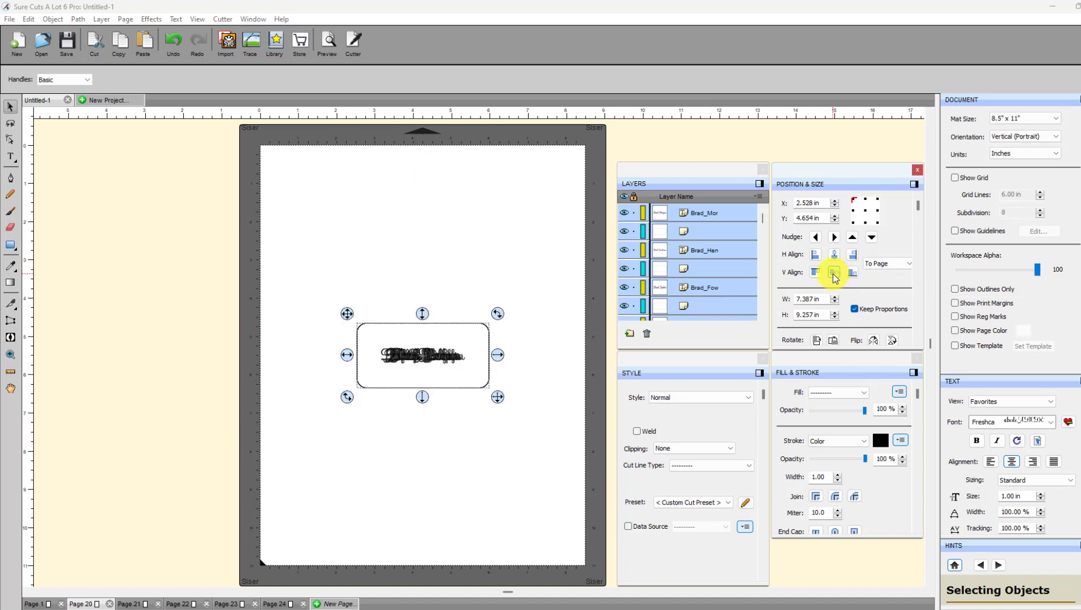
{"action": "key", "text": "ctrl+z"}
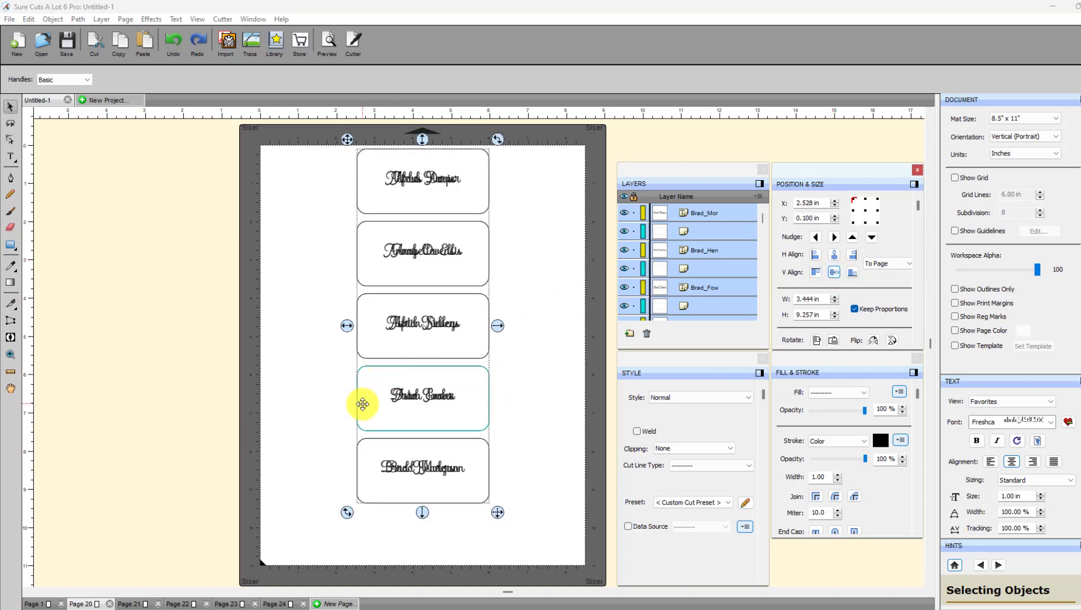
{"action": "key", "text": "ctrl+z"}
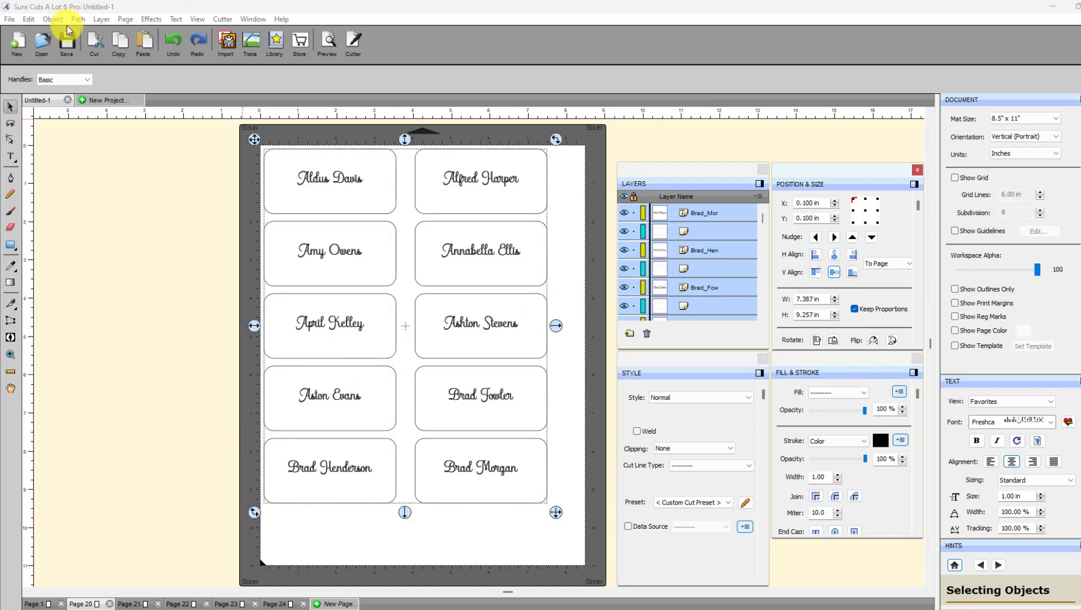
Group the selected labels and center the group horizontally and vertically on the page.
{"action": "right_click", "coordinate": [201, 384]}
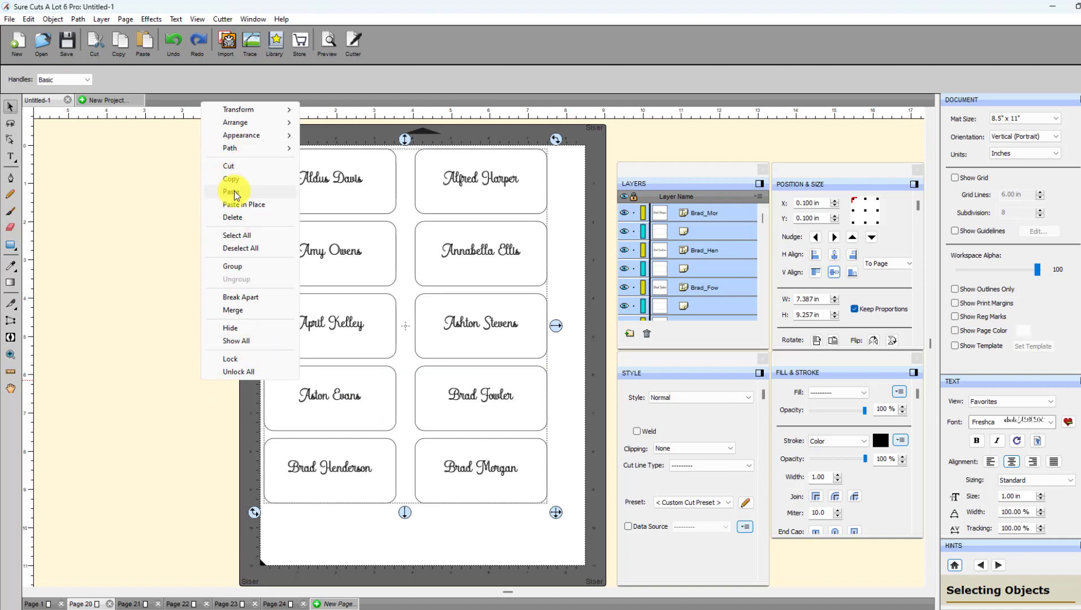
{"action": "left_click", "coordinate": [231, 266]}
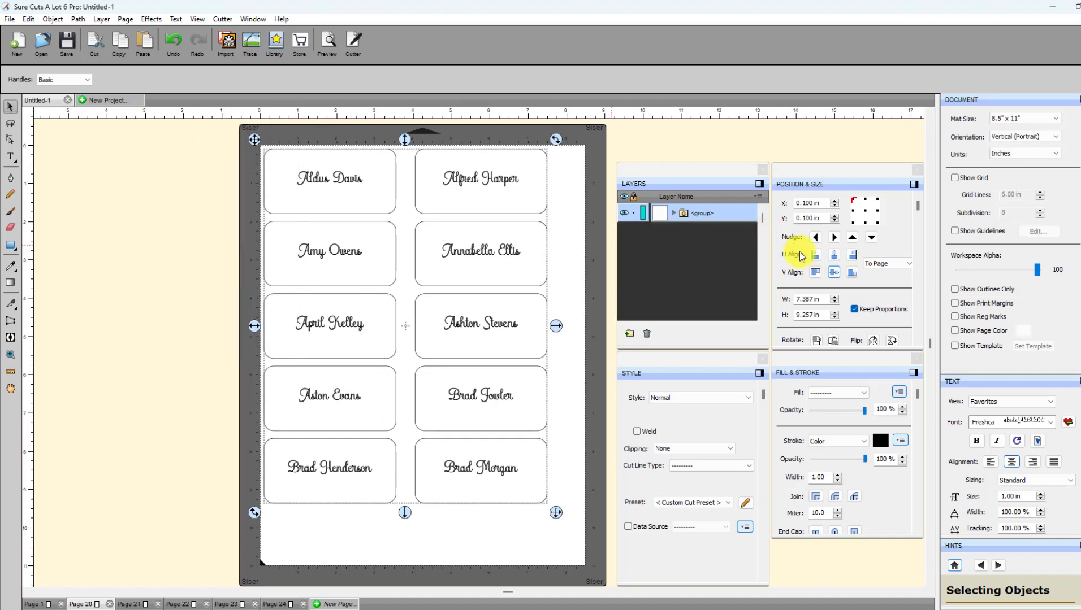
{"action": "left_click", "coordinate": [833, 255]}
{"action": "left_click", "coordinate": [834, 273]}
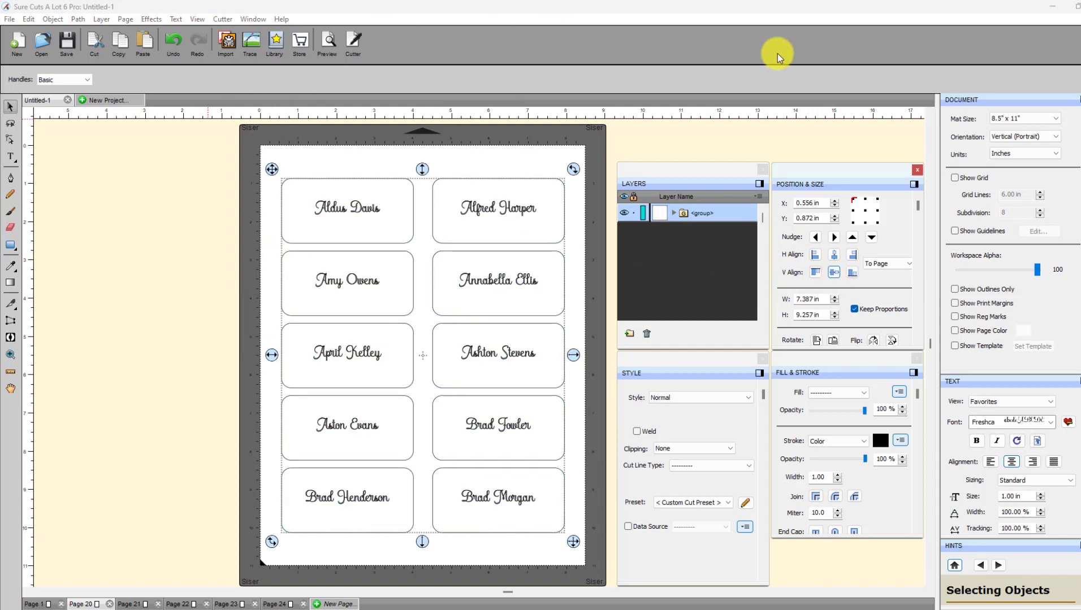
Check the registration marks on the page and set their placement to Mark inset from print bounds with a 0.25 in inset.
{"action": "left_click", "coordinate": [954, 317]}
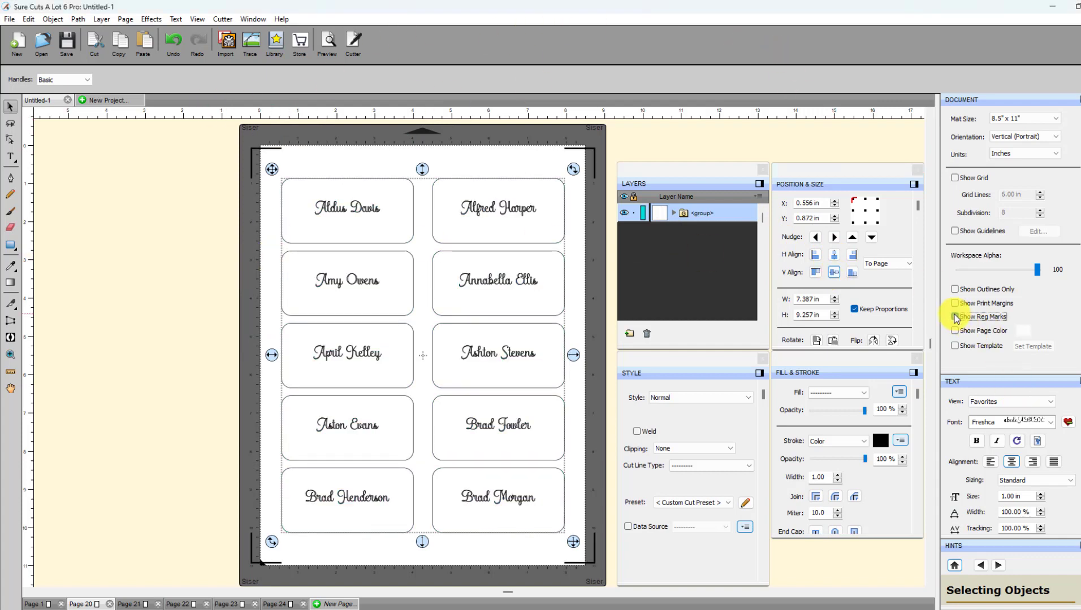
{"action": "left_click", "coordinate": [954, 317]}
{"action": "left_click", "coordinate": [223, 19]}
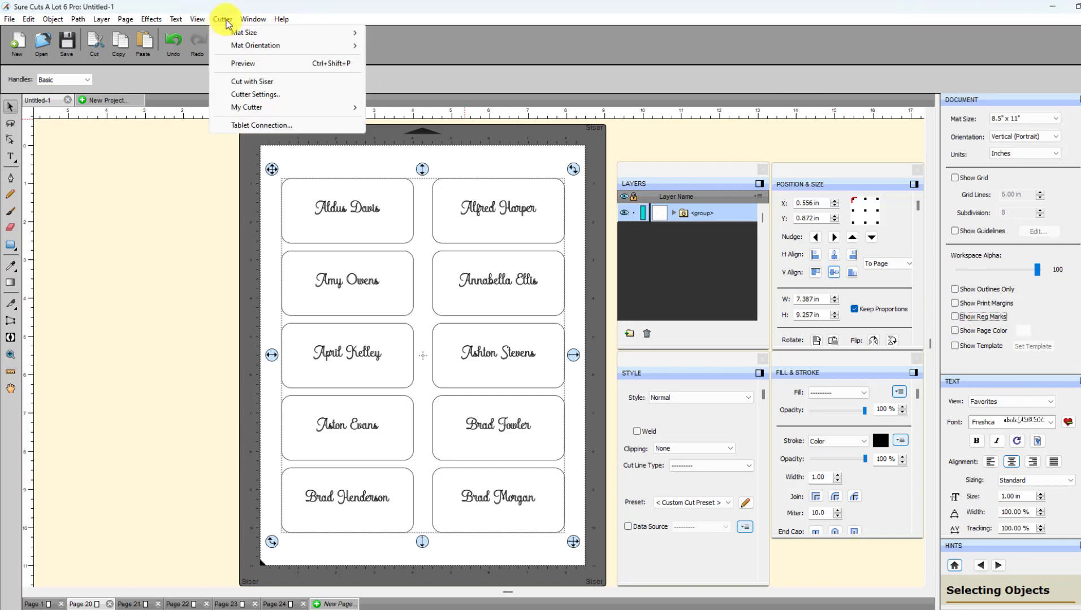
{"action": "left_click", "coordinate": [229, 92]}
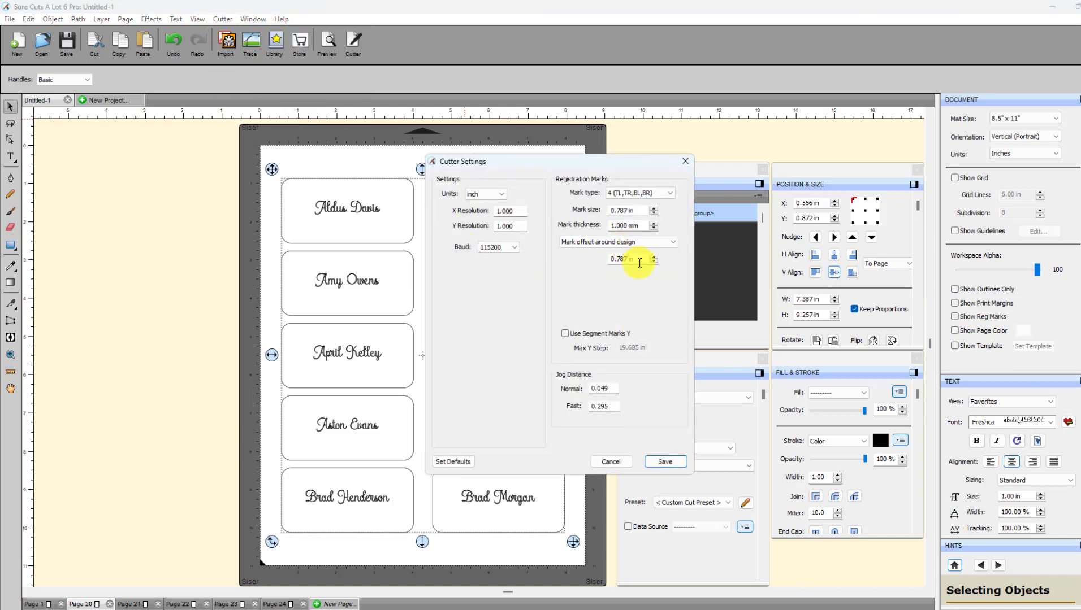
{"action": "left_click", "coordinate": [670, 242]}
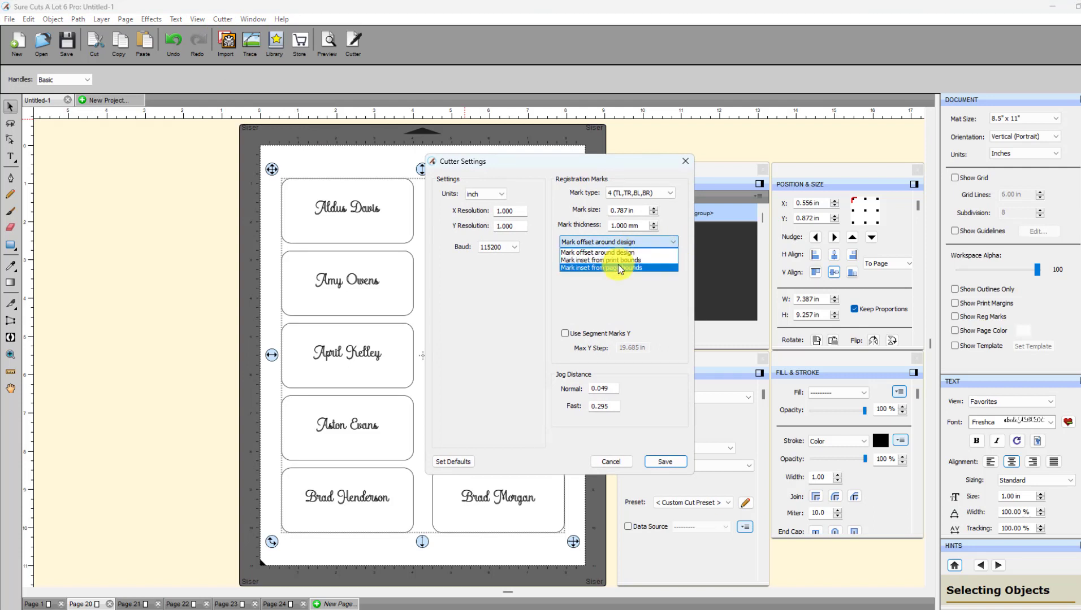
{"action": "left_click", "coordinate": [623, 260]}
{"action": "double_click", "coordinate": [633, 260]}
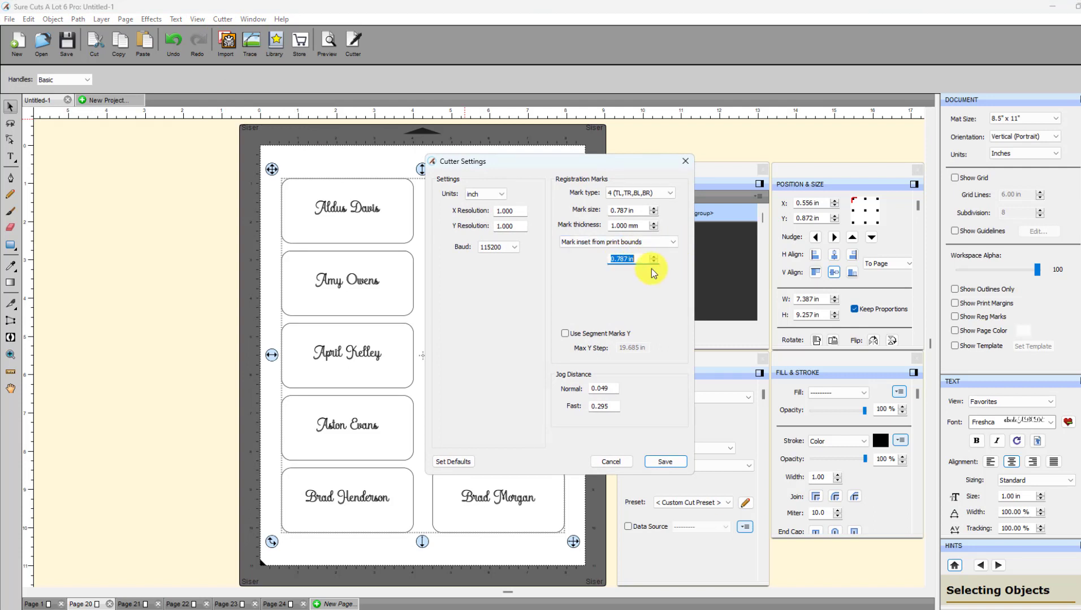
{"action": "type", "text": "0"}
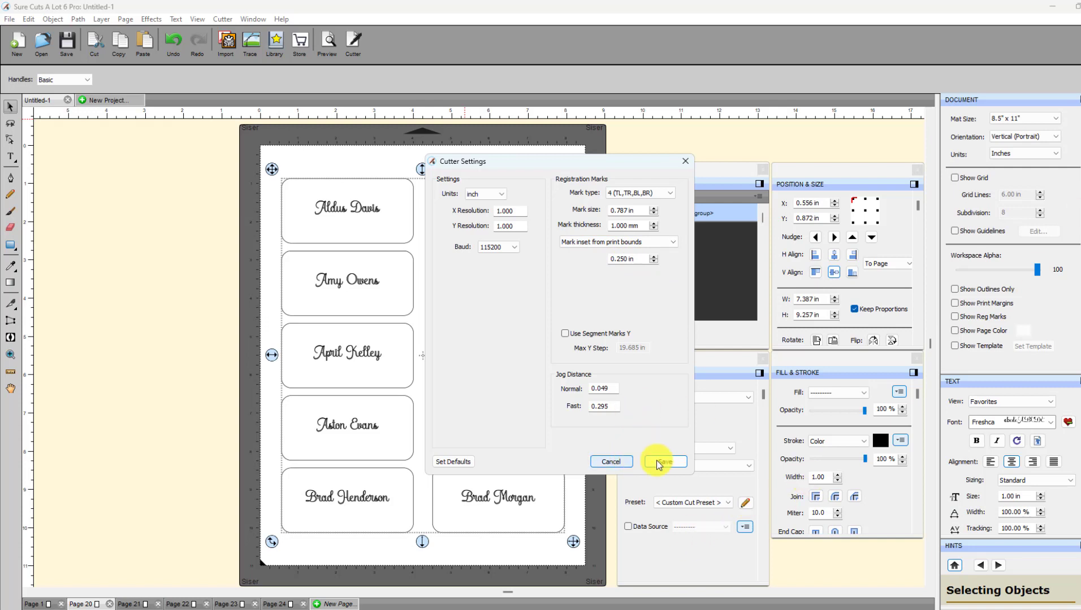
Set the registration mark size to 0.25 in, save the cutter settings and show the marks on the label page.
{"action": "double_click", "coordinate": [642, 215]}
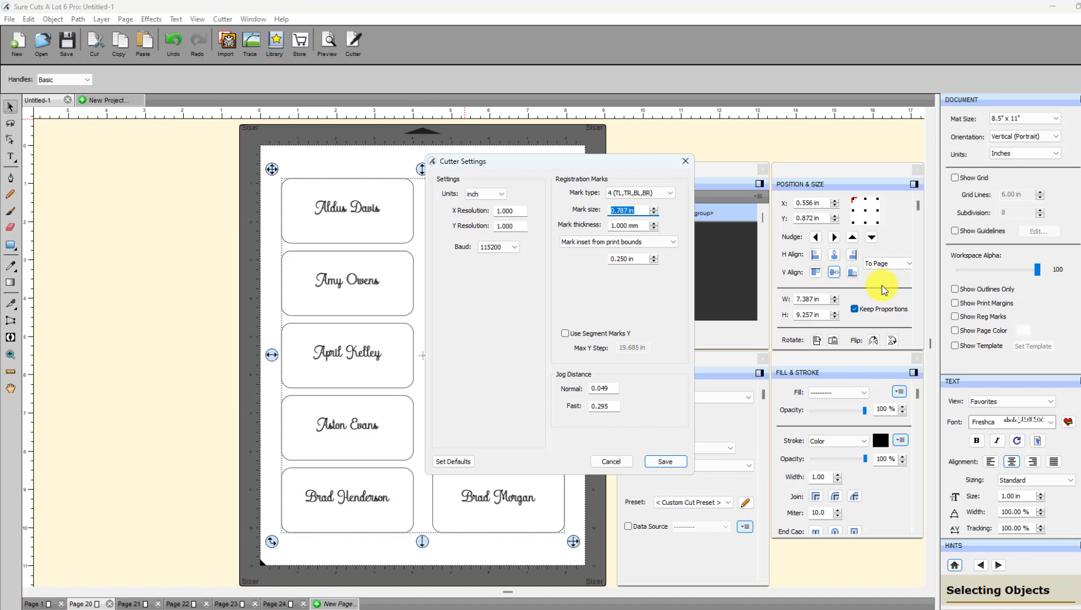
{"action": "type", "text": "0.25"}
{"action": "key", "text": "Tab"}
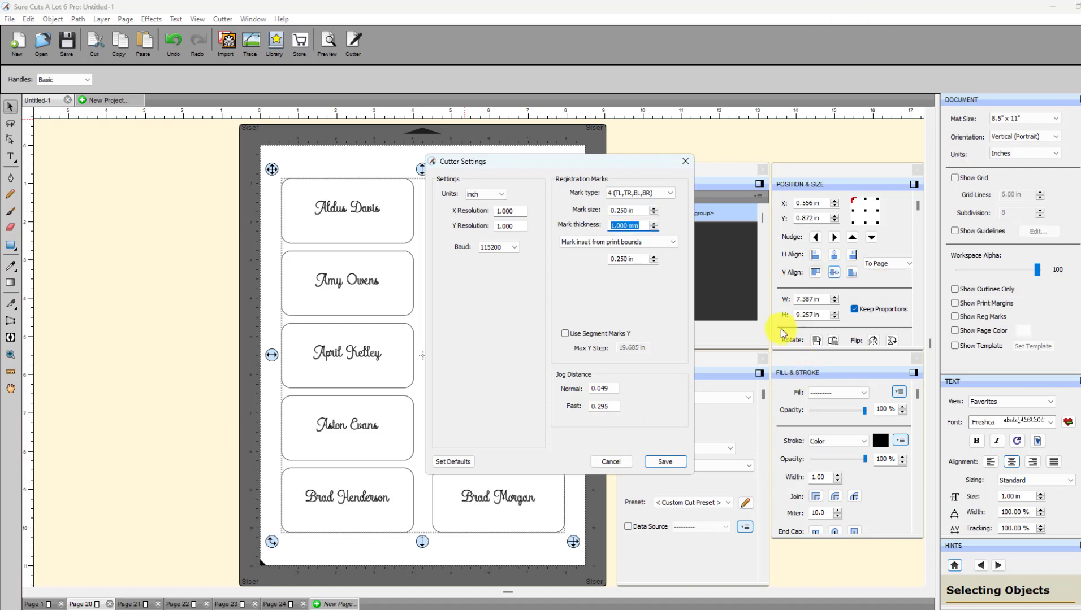
{"action": "left_click", "coordinate": [666, 460]}
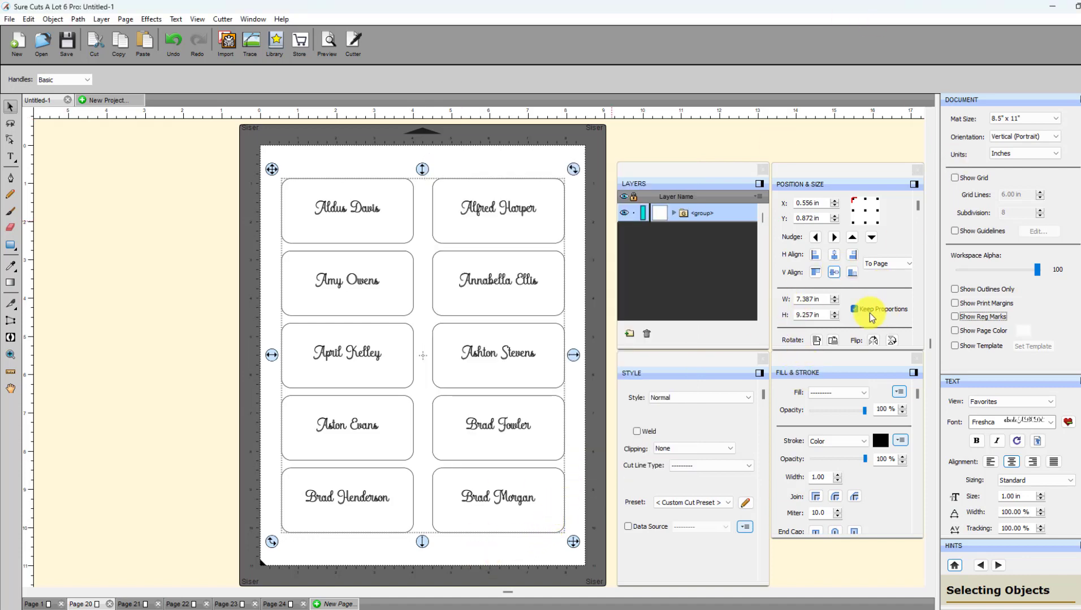
{"action": "left_click", "coordinate": [954, 317]}
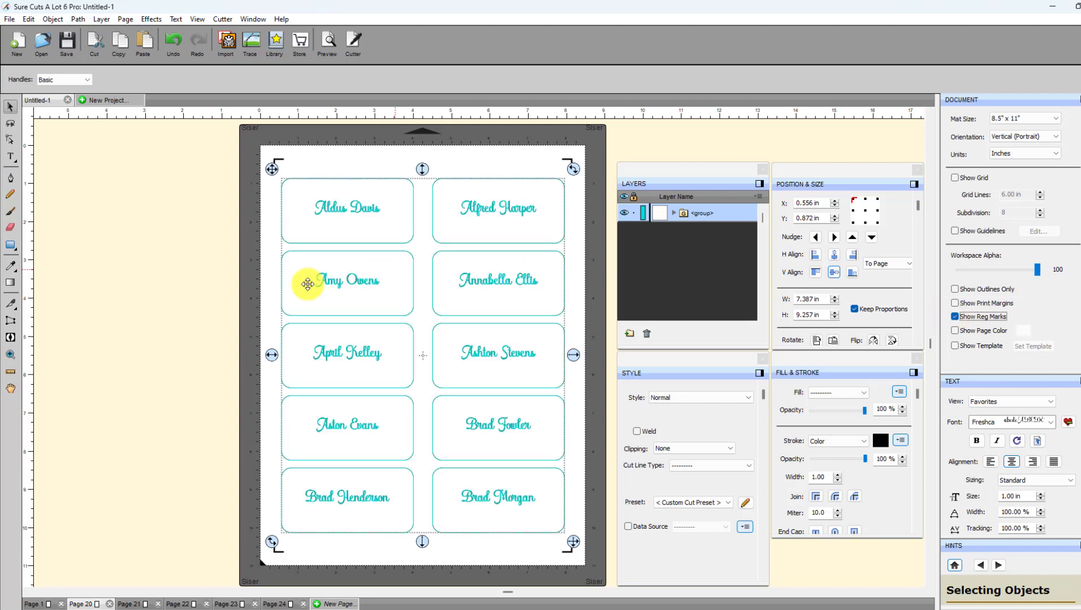
{"action": "left_click", "coordinate": [95, 298]}
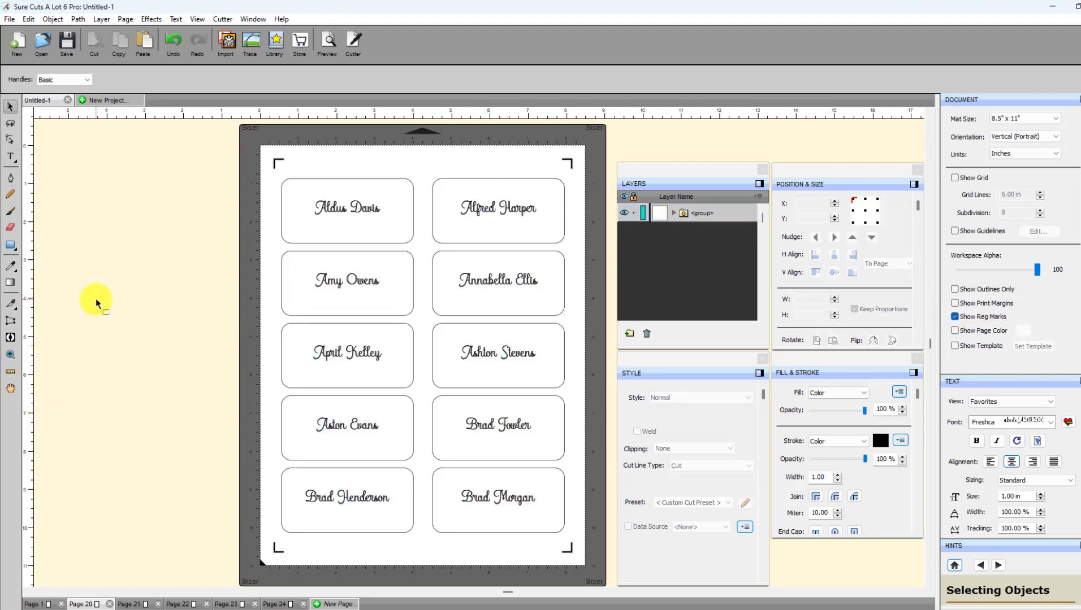